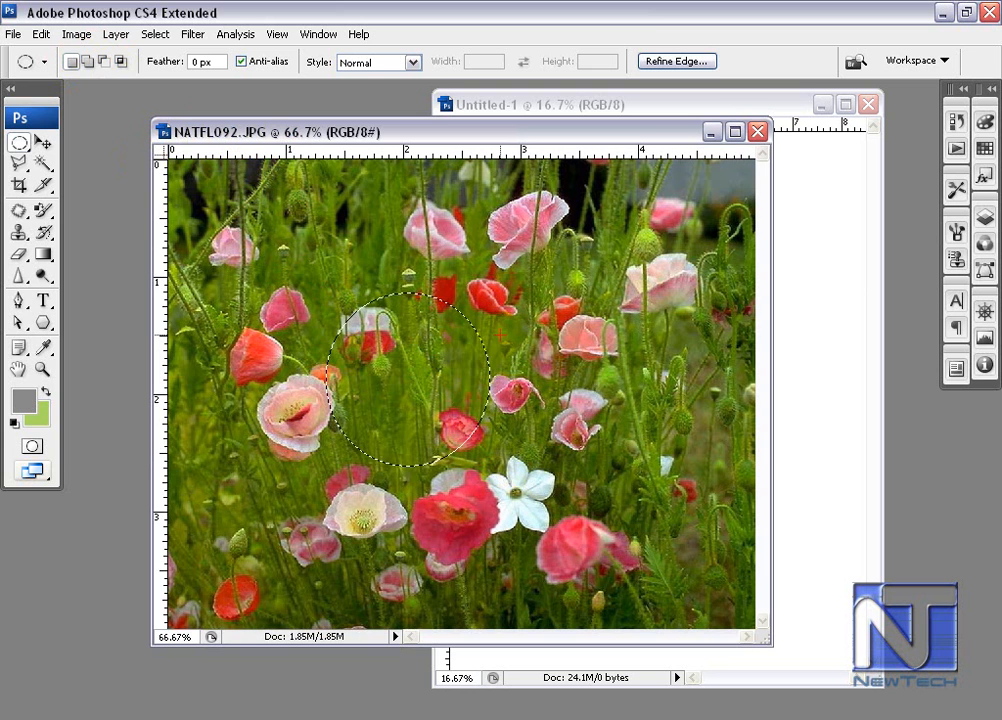
Add further elliptical areas to the circular selection on the poppy photo, and subtract ellipses from both selected regions.
{"action": "left_click", "coordinate": [88, 62]}
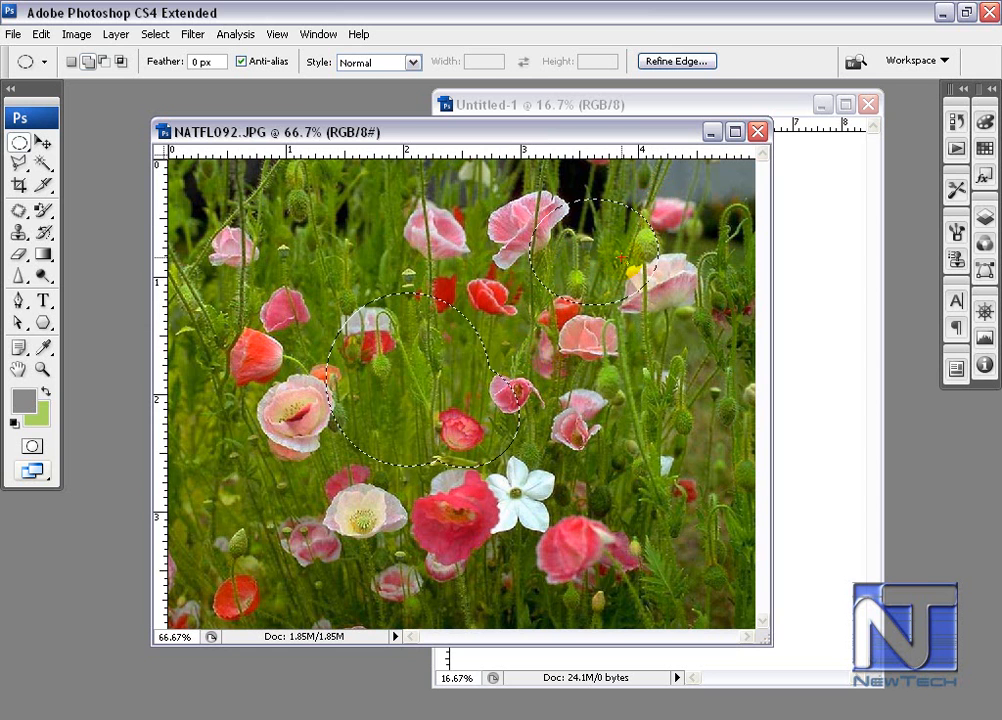
{"action": "left_click", "coordinate": [102, 62]}
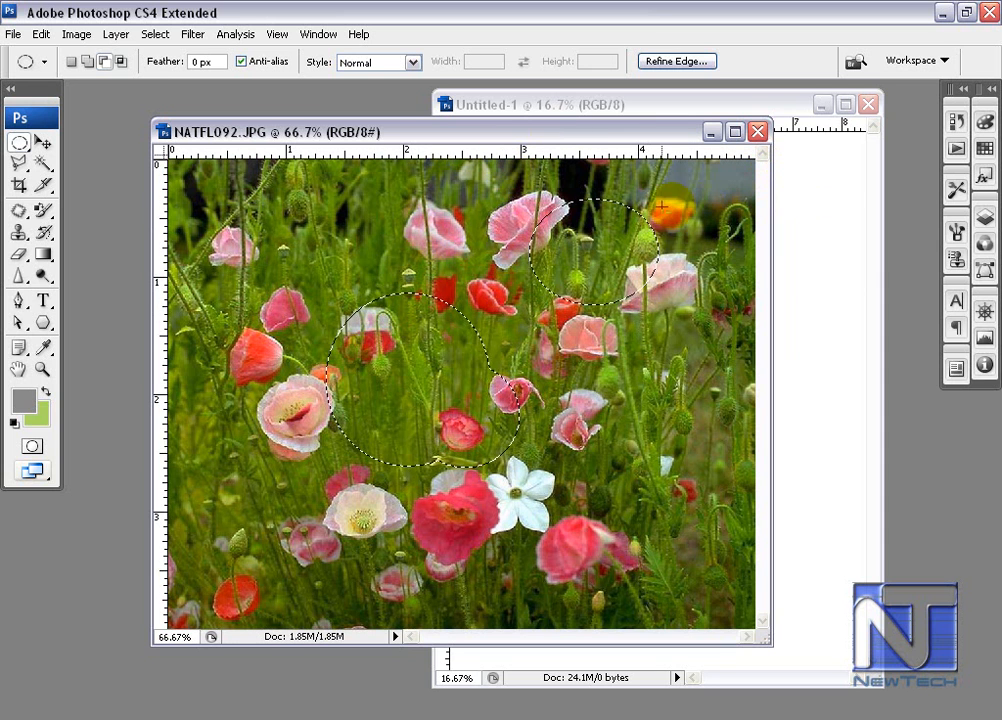
{"action": "left_click_drag", "start_coordinate": [424, 229], "coordinate": [516, 378]}
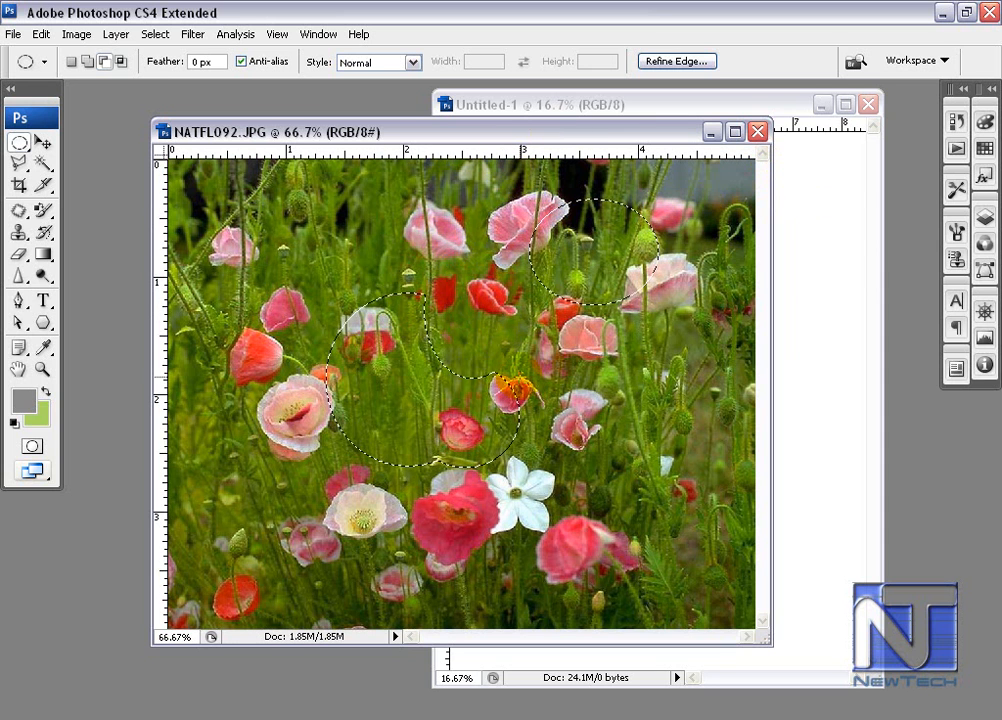
{"action": "left_click_drag", "start_coordinate": [476, 208], "coordinate": [591, 383]}
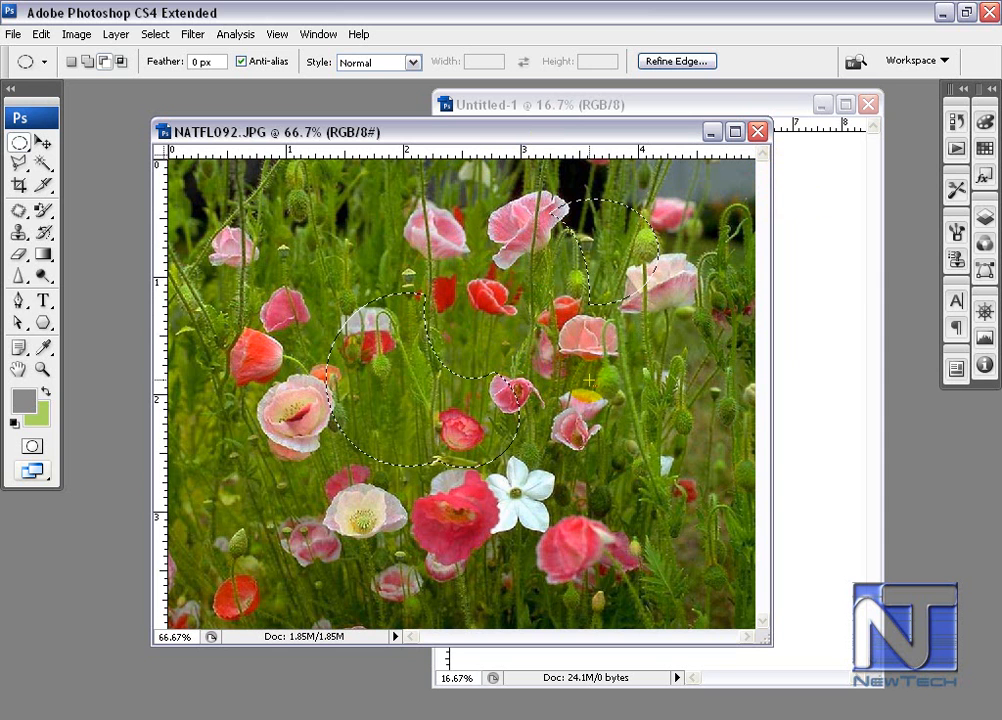
Intersect the current selection with an ellipse overlapping its lower-left part, beside the large pale pink poppy.
{"action": "left_click", "coordinate": [120, 62]}
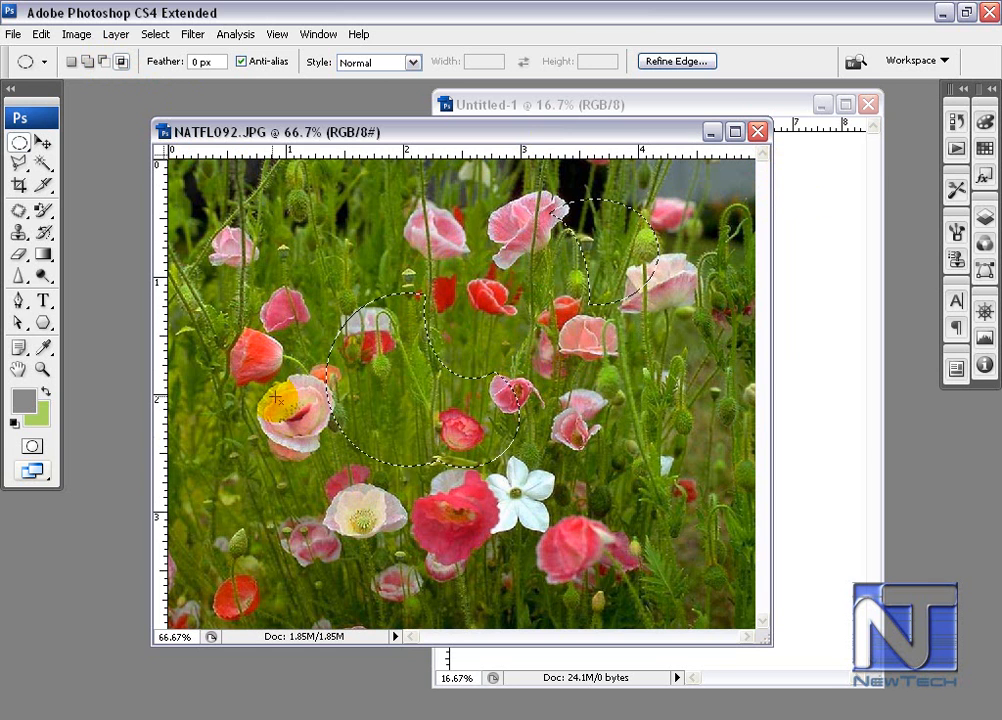
{"action": "left_click_drag", "start_coordinate": [262, 354], "coordinate": [422, 492]}
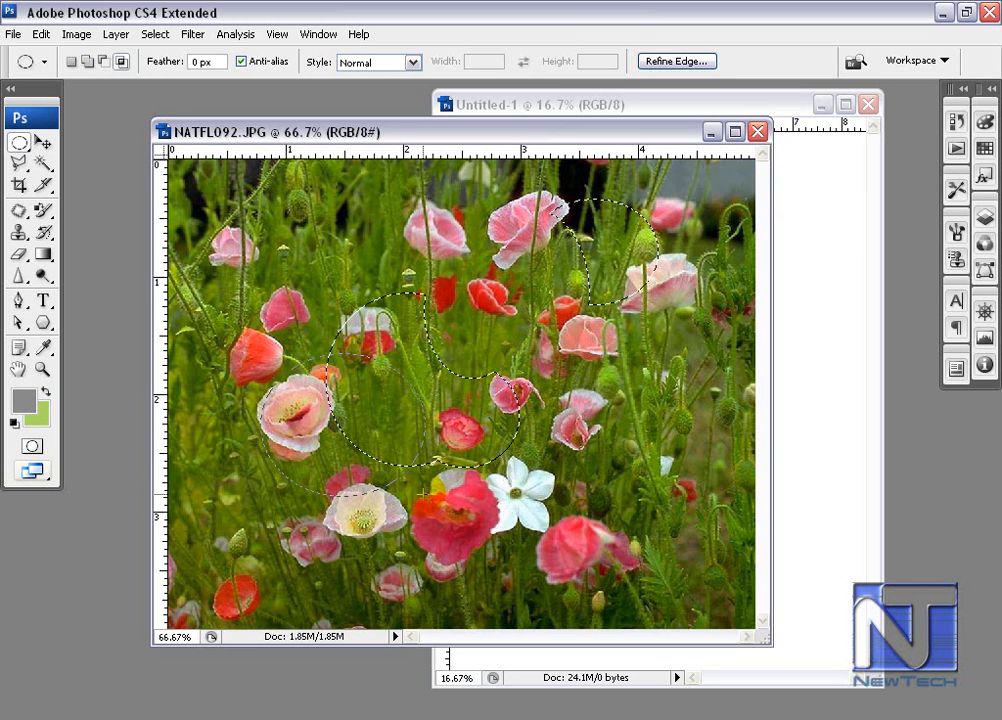
{"action": "left_click_drag", "start_coordinate": [421, 491], "coordinate": [421, 491]}
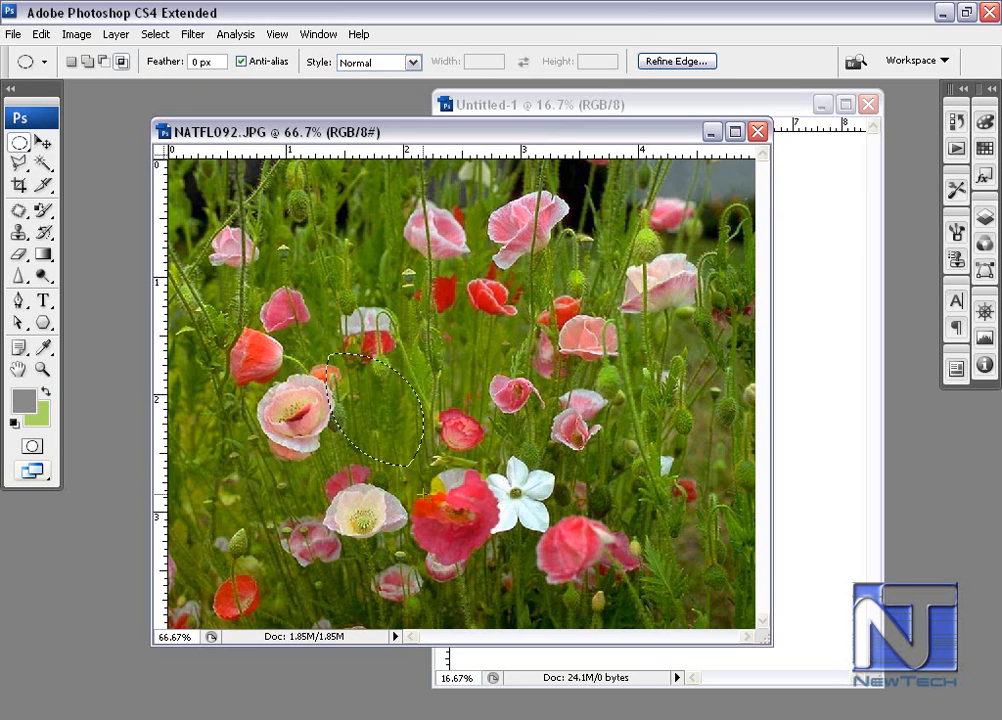
Reset the Elliptical Marquee to new-selection mode and try a large circle mid-photo in place of the intersected selection.
{"action": "left_click", "coordinate": [20, 145]}
{"action": "left_click", "coordinate": [71, 61]}
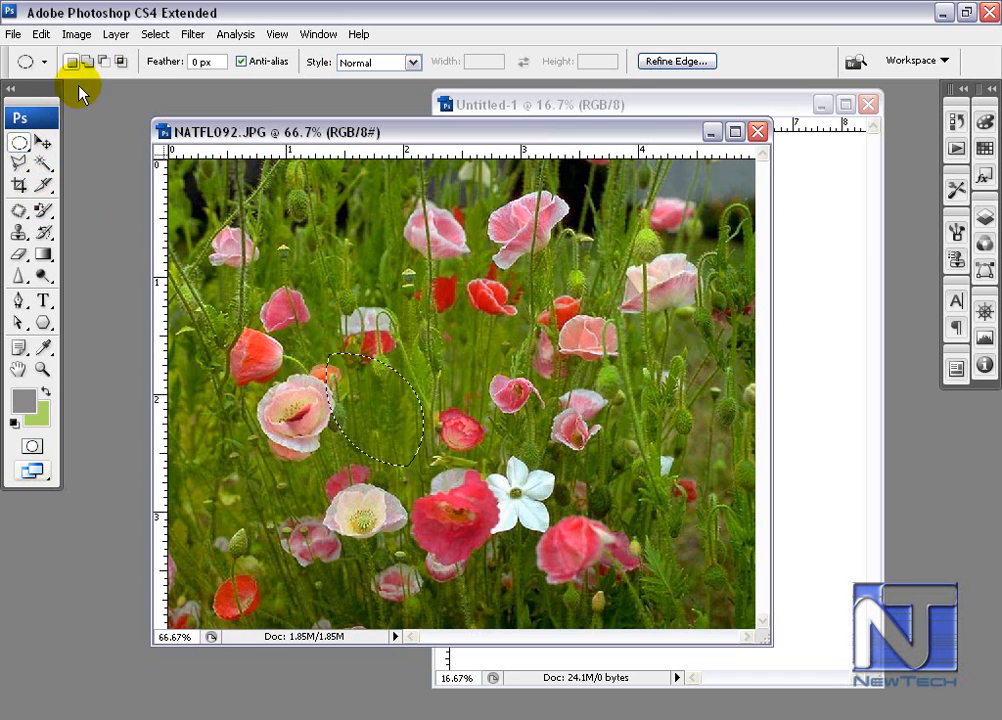
{"action": "left_click", "coordinate": [116, 62]}
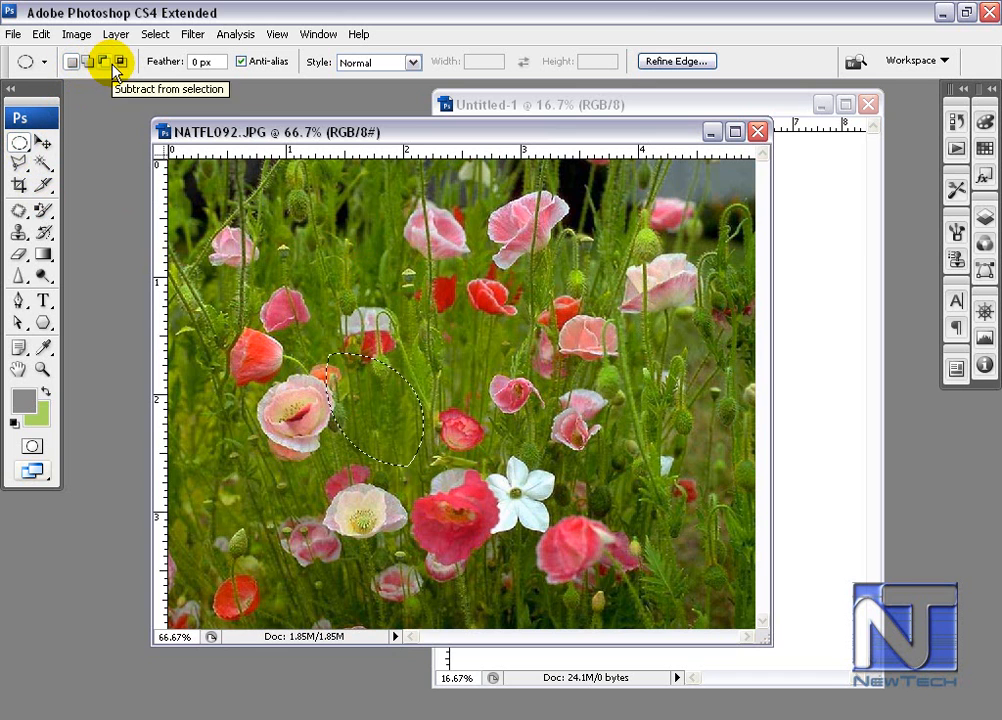
{"action": "key", "text": "ctrl+d"}
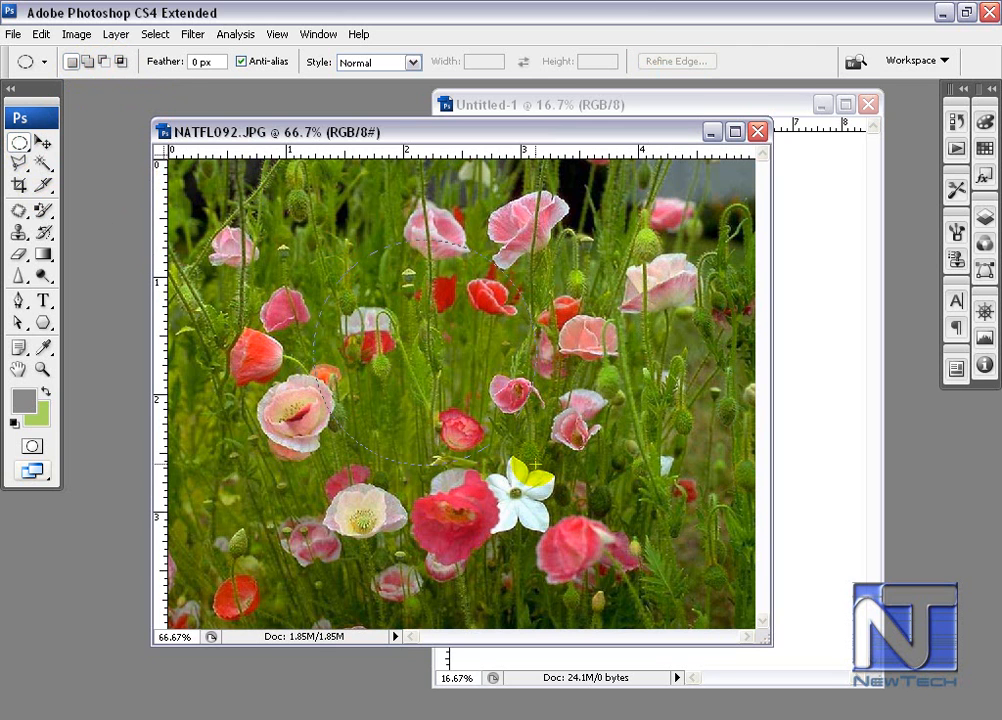
{"action": "left_click_drag", "start_coordinate": [315, 240], "coordinate": [535, 465]}
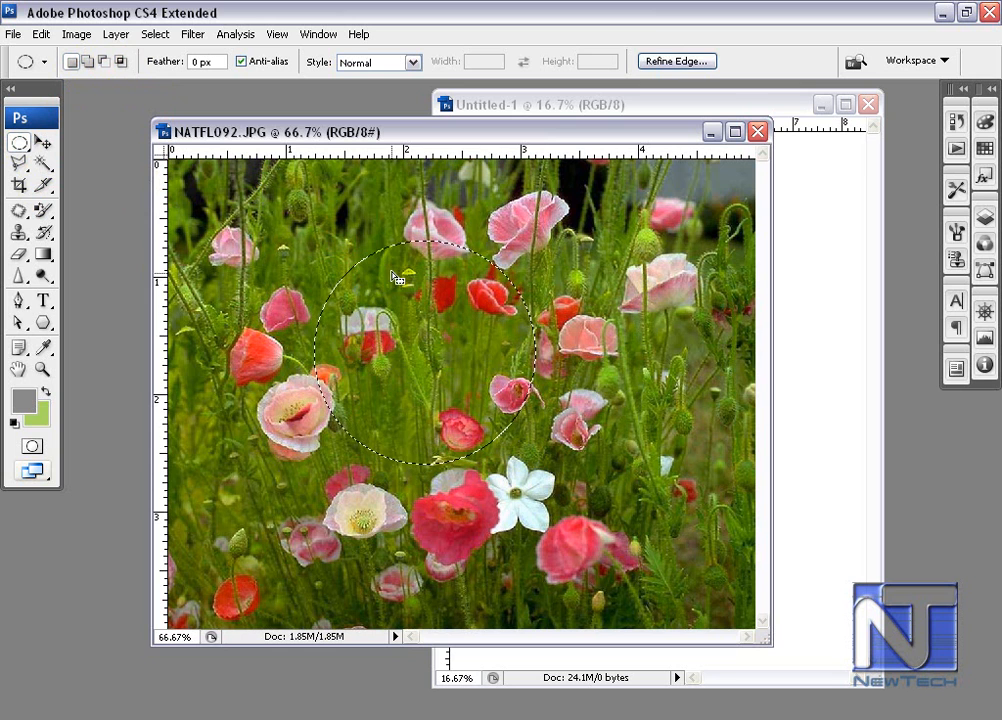
{"action": "left_click", "coordinate": [232, 104]}
Copy an elliptical area with a 20 px feather from the middle of the poppy photo into Untitled-1.
{"action": "left_click_drag", "start_coordinate": [212, 62], "coordinate": [168, 57]}
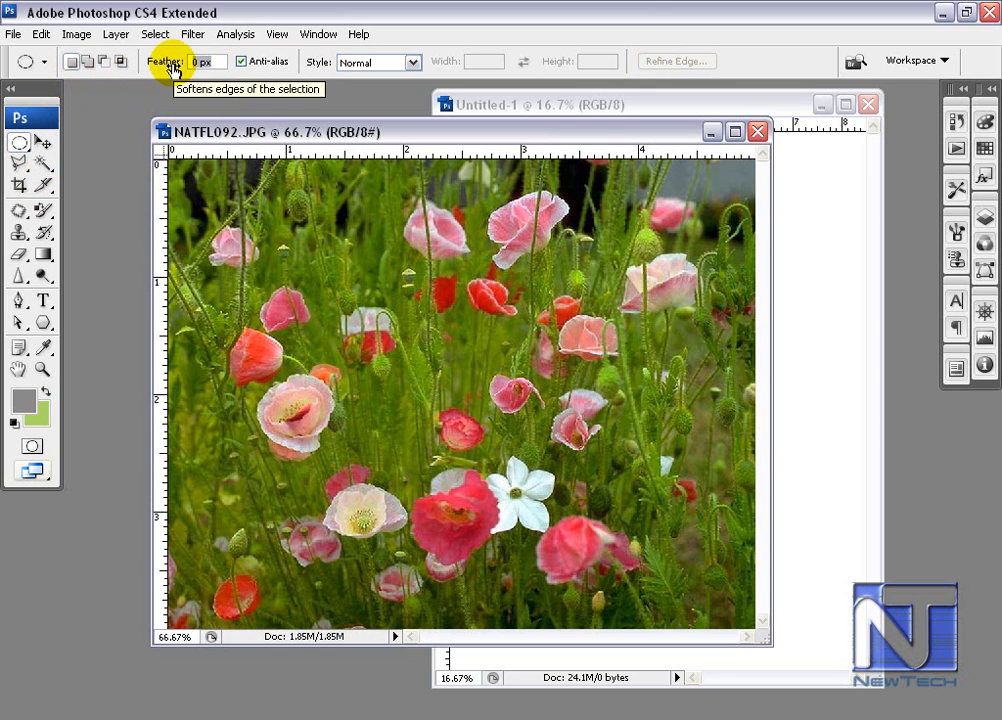
{"action": "type", "text": "20"}
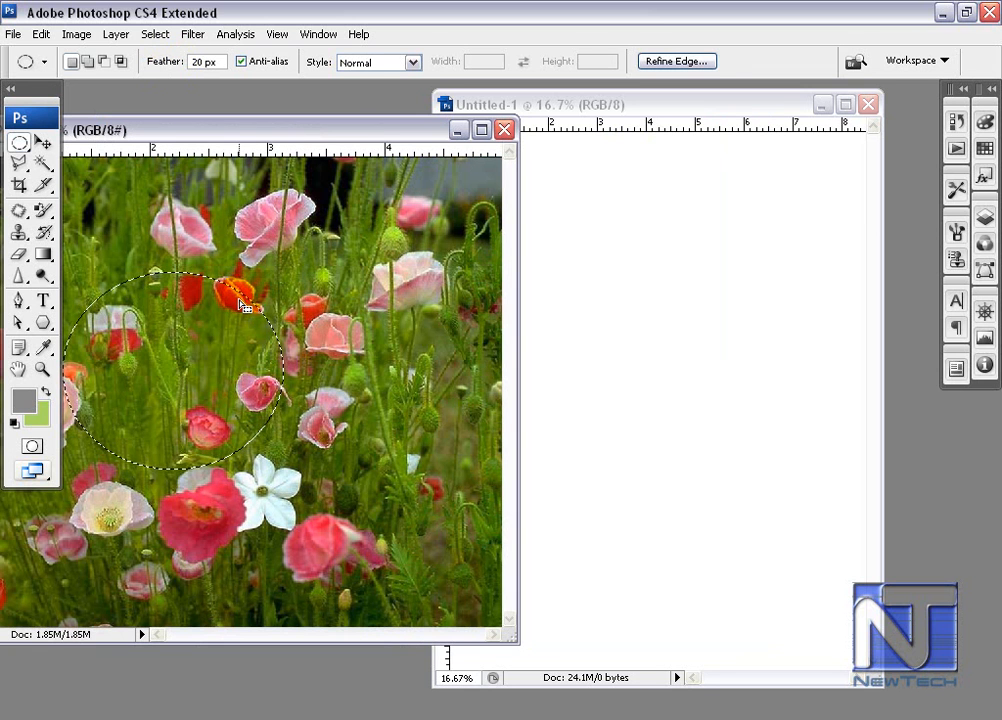
{"action": "left_click", "coordinate": [44, 145]}
{"action": "left_click_drag", "start_coordinate": [180, 343], "coordinate": [508, 364]}
{"action": "mouse_move", "coordinate": [642, 364]}
{"action": "left_mouse_down"}
{"action": "mouse_move", "coordinate": [664, 376]}
{"action": "mouse_move", "coordinate": [656, 373]}
{"action": "left_mouse_up"}
{"action": "key", "text": "ctrl+space"}
{"action": "left_click_drag", "start_coordinate": [568, 292], "coordinate": [615, 333]}
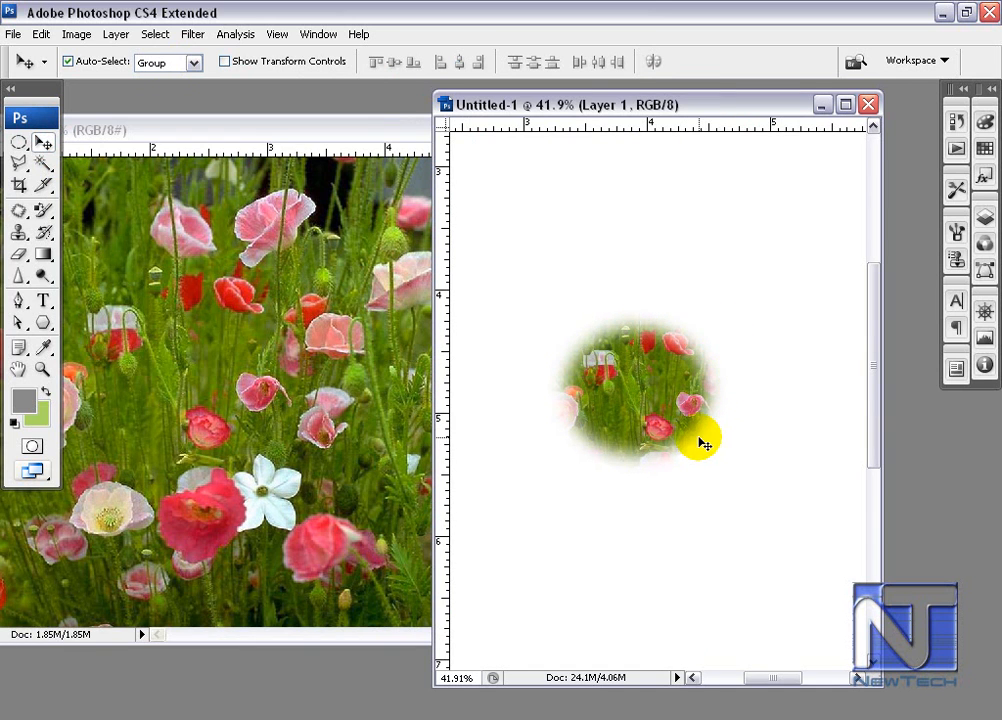
Set the Elliptical Marquee feather to 100 px and select a large elliptical area of NATFL092.JPG.
{"action": "left_click", "coordinate": [283, 131]}
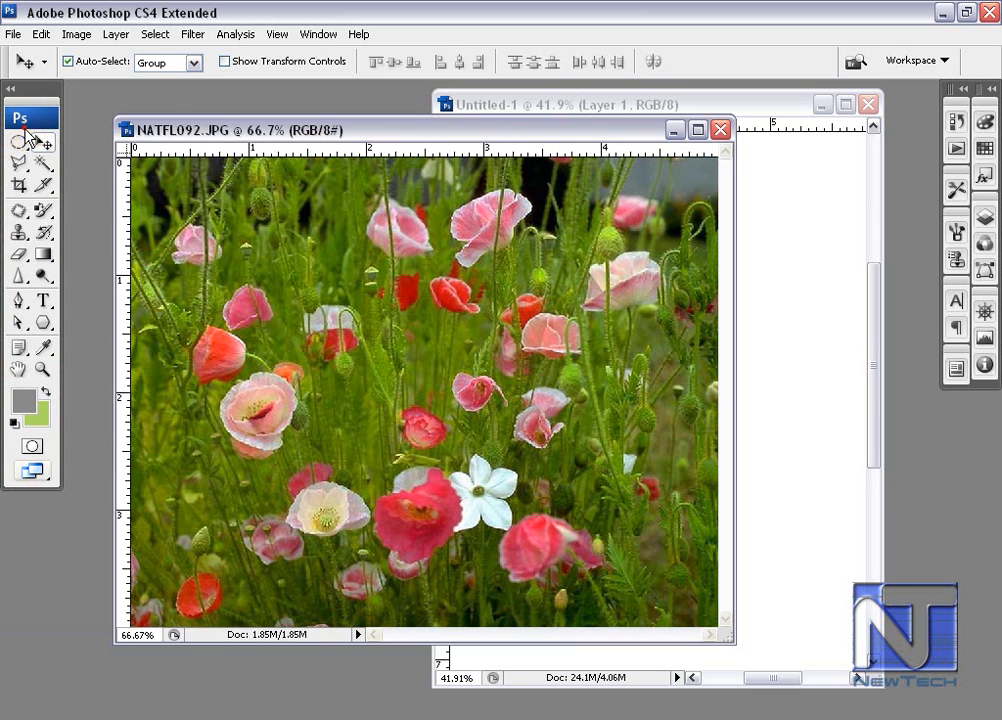
{"action": "left_click", "coordinate": [19, 142]}
{"action": "left_click", "coordinate": [210, 61]}
{"action": "type", "text": "100"}
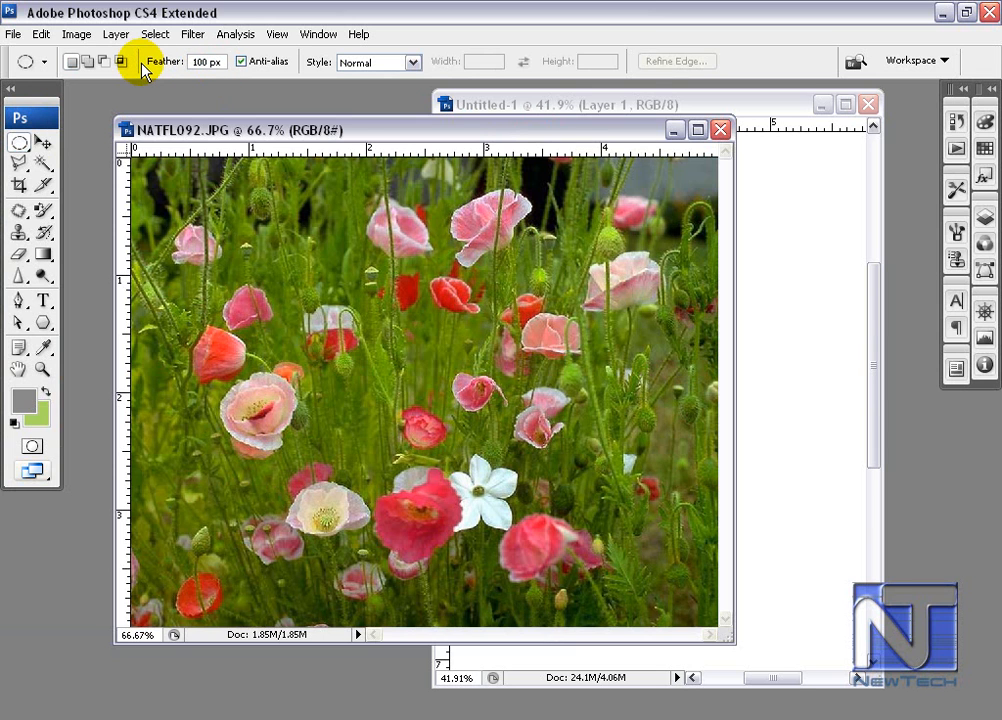
{"action": "mouse_move", "coordinate": [193, 188]}
{"action": "left_mouse_down"}
{"action": "mouse_move", "coordinate": [460, 430]}
{"action": "mouse_move", "coordinate": [604, 578]}
{"action": "left_mouse_up"}
Try copying the 100 px feathered selection into Untitled-1 above the existing flower cutout, and undo the result.
{"action": "left_click_drag", "start_coordinate": [559, 129], "coordinate": [178, 129]}
{"action": "left_click", "coordinate": [19, 142]}
{"action": "left_click", "coordinate": [43, 142]}
{"action": "left_click_drag", "start_coordinate": [161, 418], "coordinate": [648, 563]}
{"action": "left_click_drag", "start_coordinate": [601, 517], "coordinate": [761, 306]}
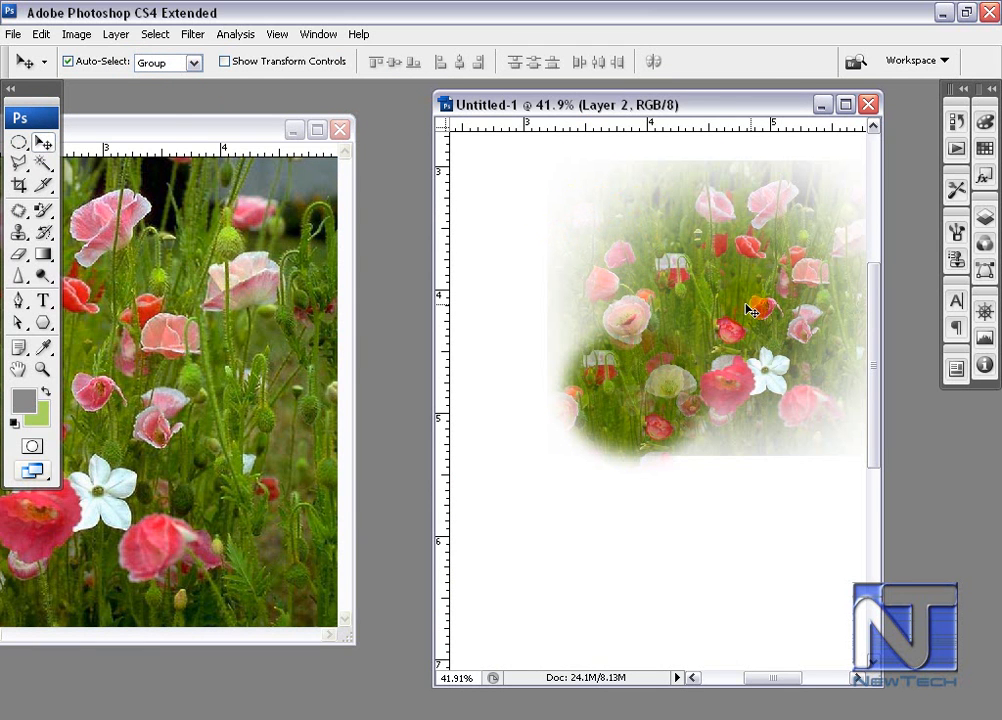
{"action": "key", "text": "ctrl+z"}
Draw a trial circle on the poppy photo and set the Elliptical Marquee feather to 15 px.
{"action": "left_click_drag", "start_coordinate": [158, 131], "coordinate": [334, 131]}
{"action": "left_click", "coordinate": [22, 141]}
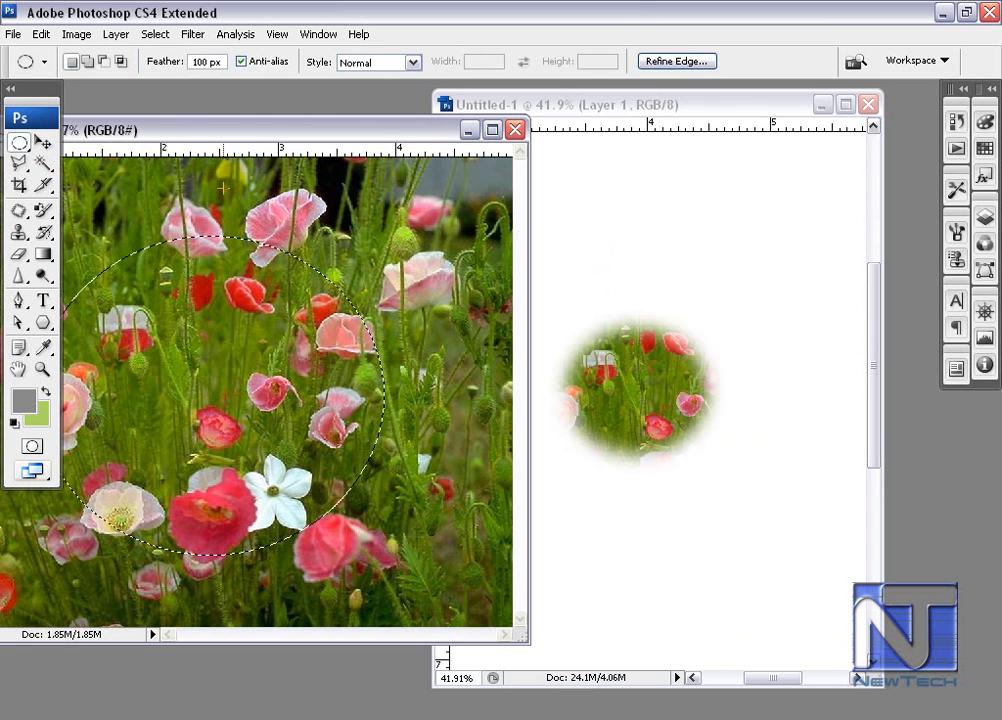
{"action": "left_click", "coordinate": [207, 215]}
{"action": "left_click_drag", "start_coordinate": [134, 289], "coordinate": [317, 450]}
{"action": "left_click", "coordinate": [220, 61]}
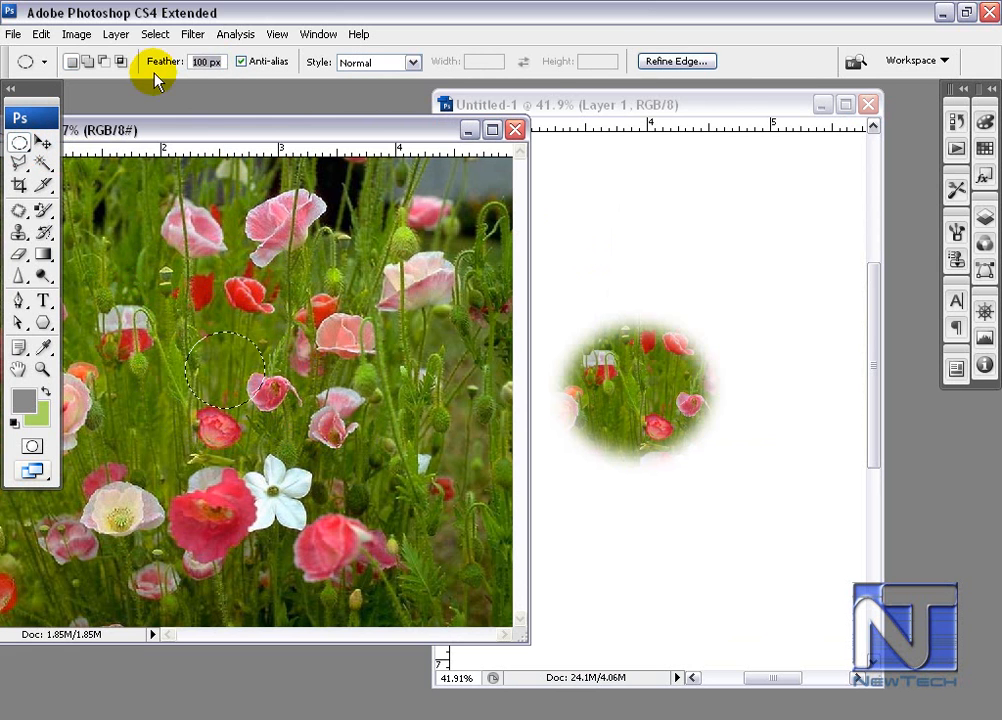
{"action": "type", "text": "15"}
{"action": "key", "text": "Return"}
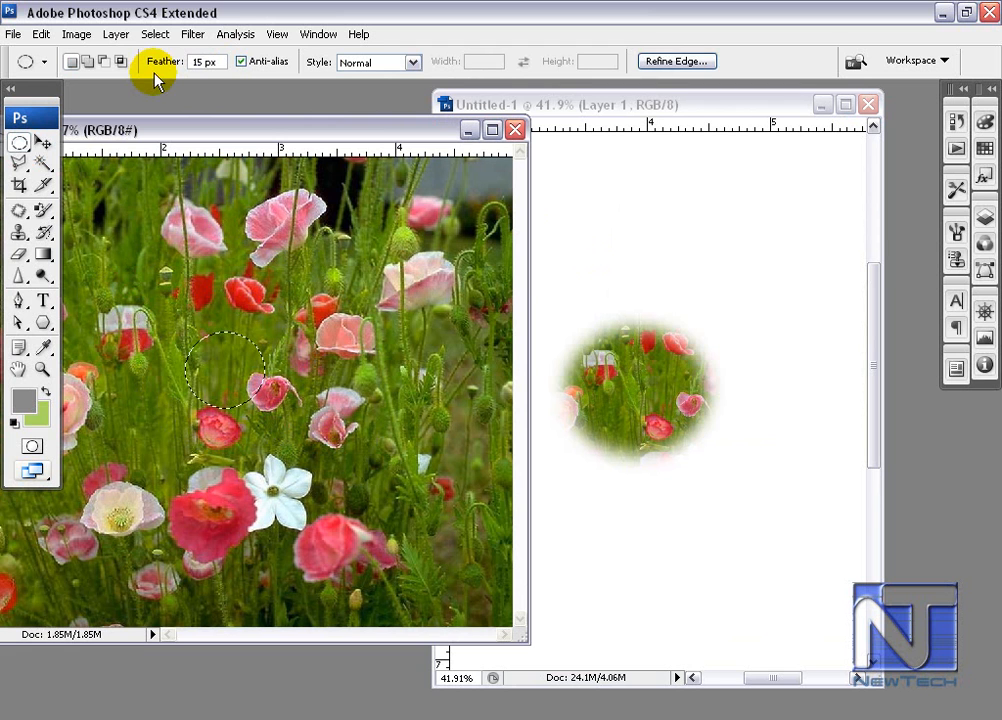
Select a large circle around the central poppies and copy it into Untitled-1, up and right of the first cutout.
{"action": "left_click", "coordinate": [185, 250]}
{"action": "left_click_drag", "start_coordinate": [137, 275], "coordinate": [370, 486]}
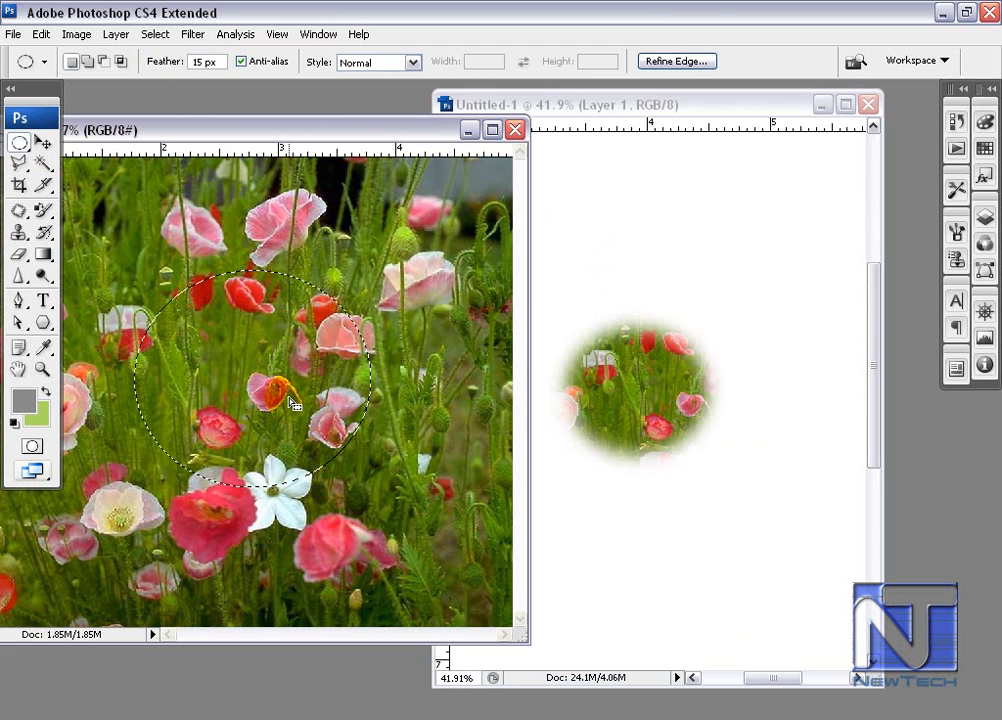
{"action": "key", "text": "v"}
{"action": "left_click_drag", "start_coordinate": [288, 398], "coordinate": [765, 262]}
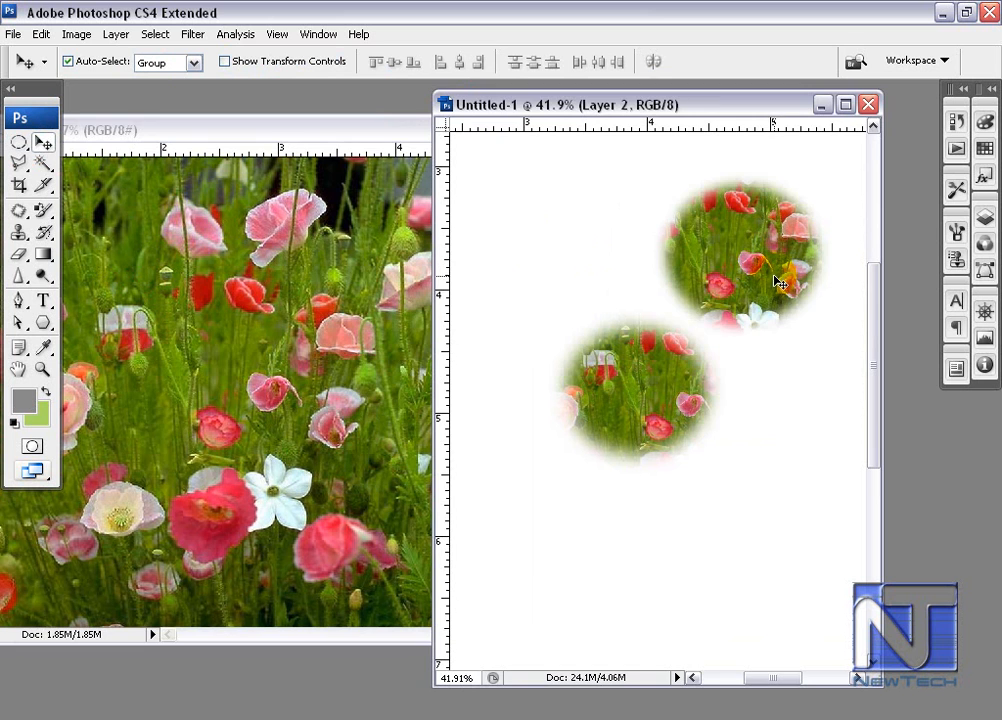
{"action": "key", "text": "ctrl+space"}
{"action": "left_click_drag", "start_coordinate": [635, 273], "coordinate": [756, 406]}
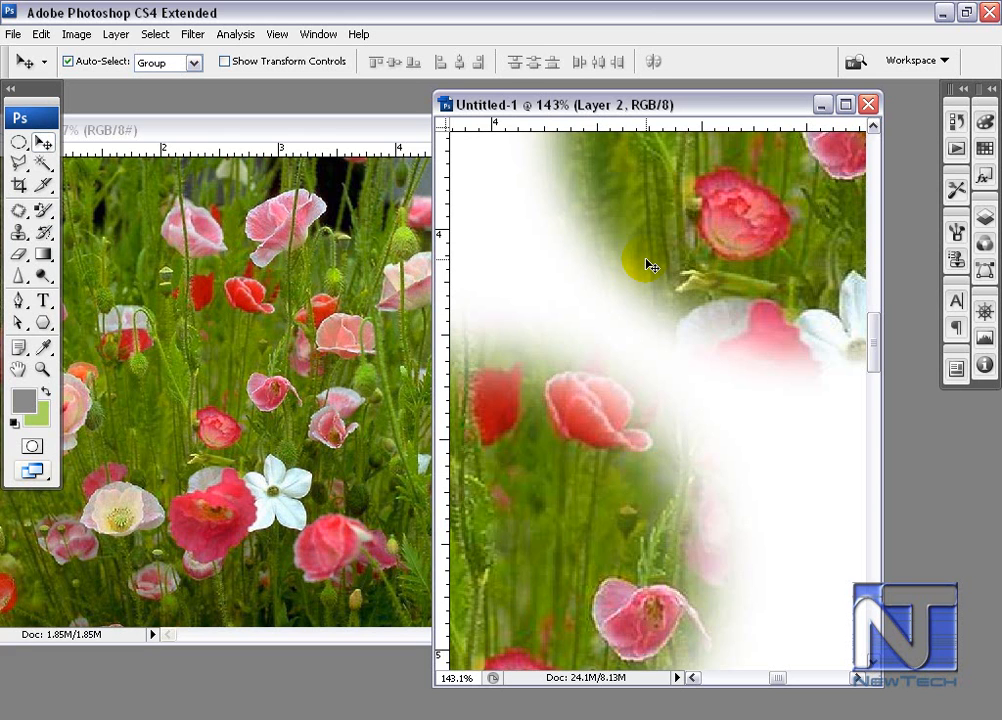
Show the grid in the empty Untitled-1 document.
{"action": "left_click", "coordinate": [277, 34]}
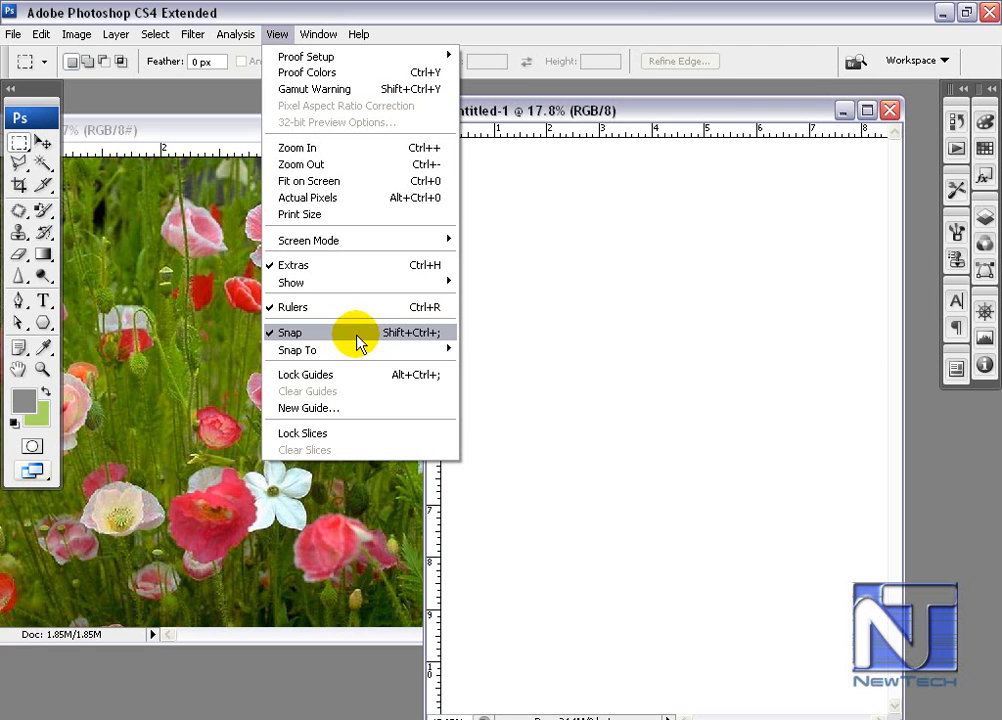
{"action": "mouse_move", "coordinate": [362, 353]}
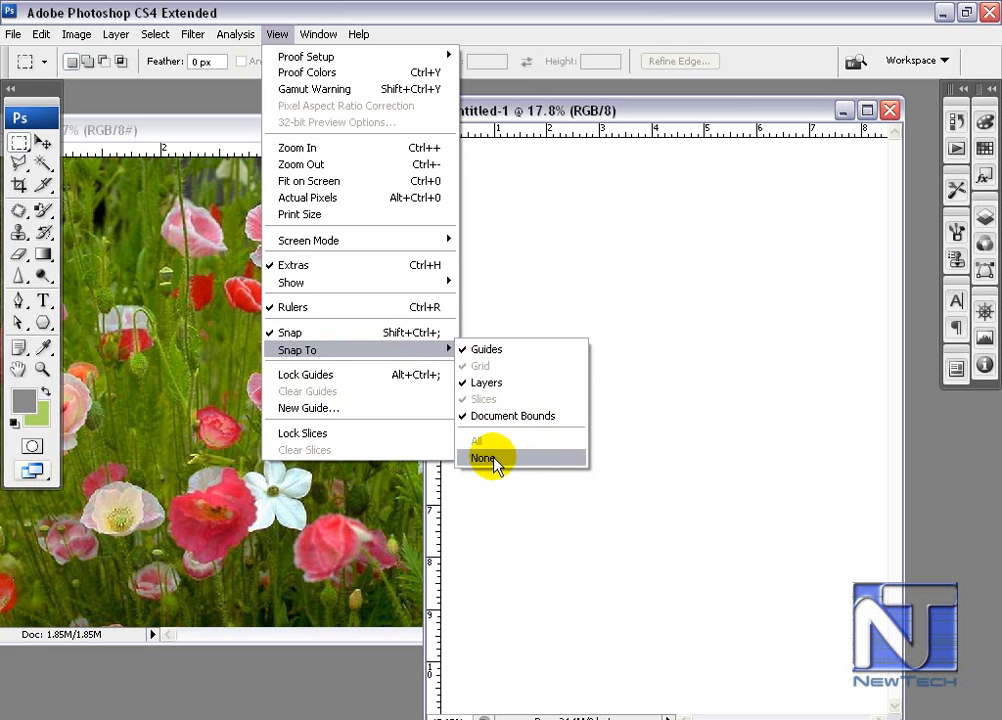
{"action": "left_click", "coordinate": [588, 112]}
{"action": "left_click", "coordinate": [277, 34]}
{"action": "mouse_move", "coordinate": [322, 285]}
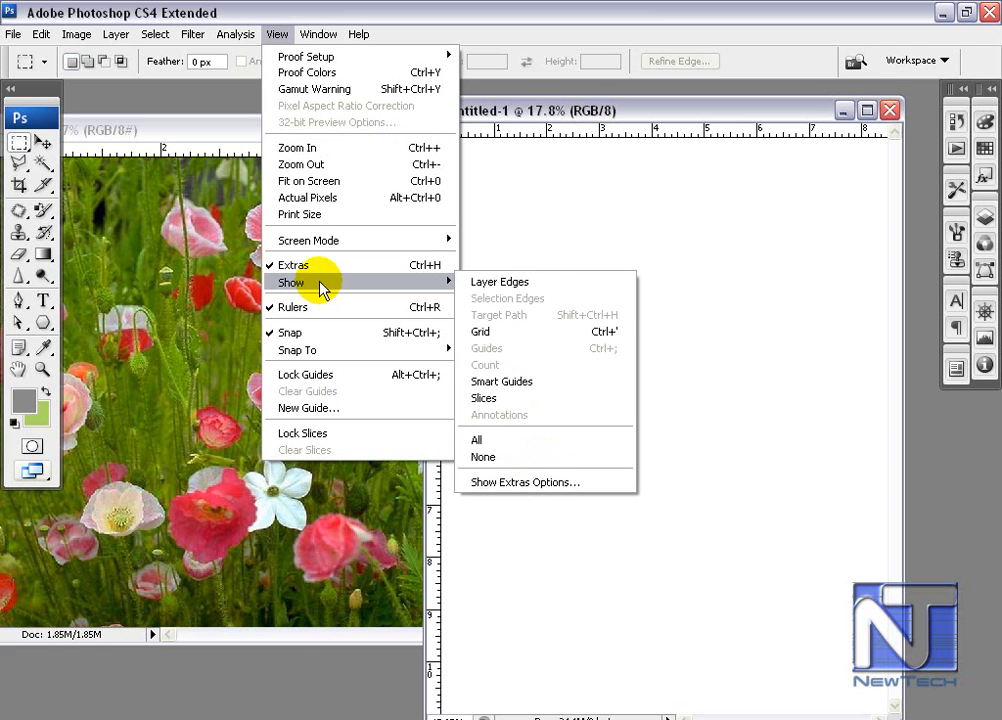
{"action": "left_click", "coordinate": [358, 282]}
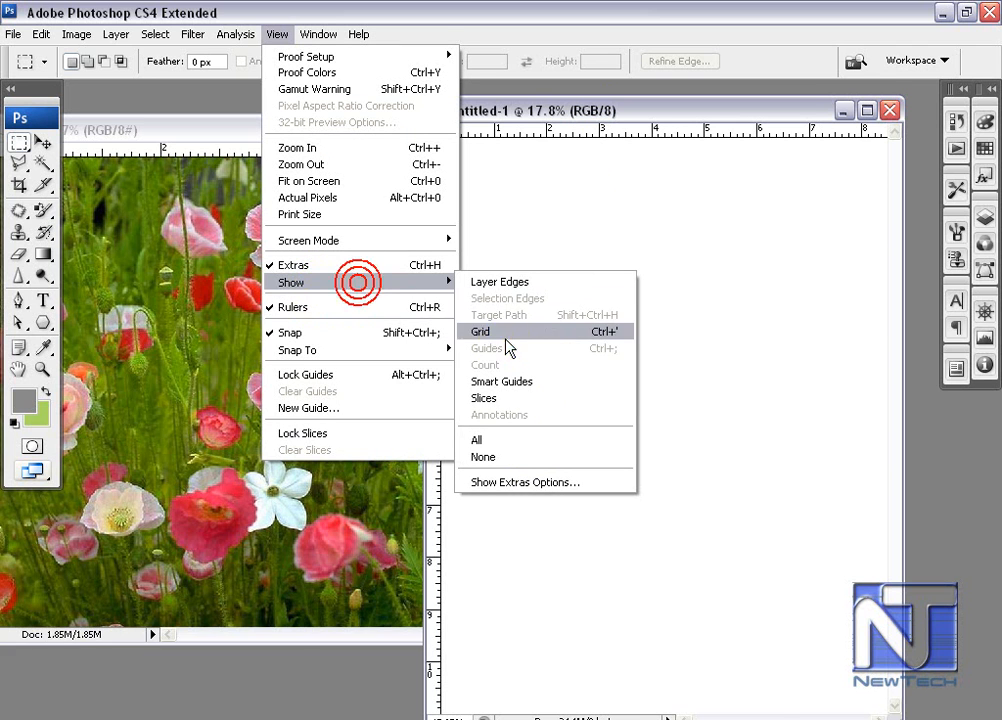
{"action": "left_click", "coordinate": [505, 334]}
Draw a square marquee snapped to the gridlines, from 2 to 3 on the horizontal ruler and 3 to 4 on the vertical.
{"action": "left_click_drag", "start_coordinate": [547, 276], "coordinate": [611, 374]}
{"action": "left_click_drag", "start_coordinate": [596, 386], "coordinate": [596, 402]}
{"action": "left_click", "coordinate": [575, 358]}
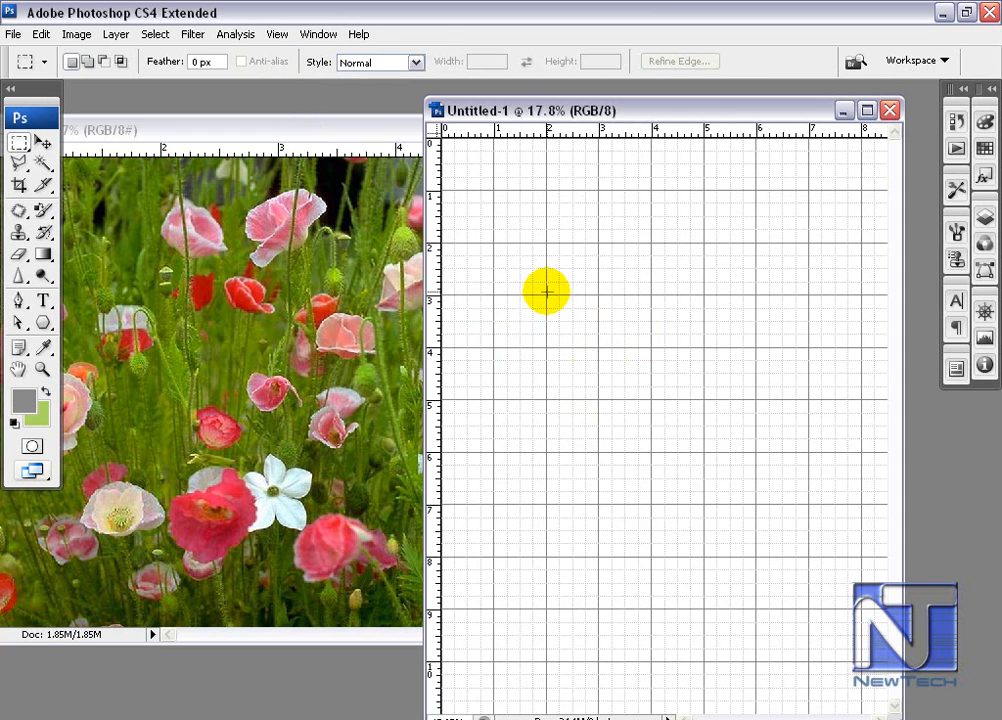
{"action": "left_click_drag", "start_coordinate": [507, 258], "coordinate": [605, 404]}
{"action": "left_click_drag", "start_coordinate": [613, 277], "coordinate": [808, 471]}
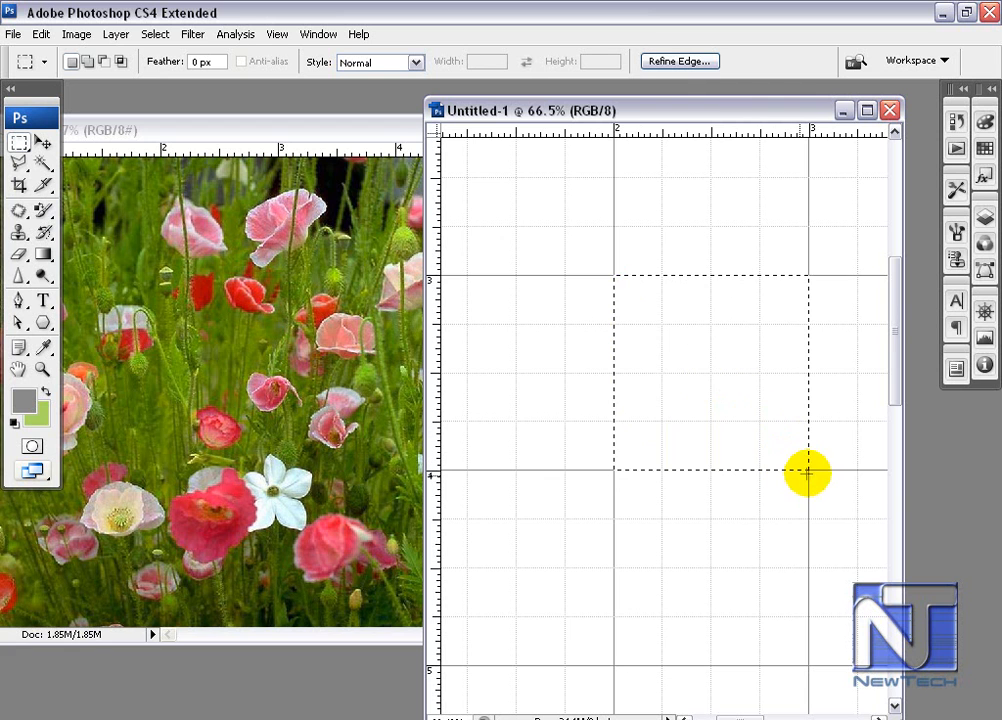
Turn off Snap and draw a smaller freehand rectangular selection inside the same grid square.
{"action": "left_click", "coordinate": [277, 34]}
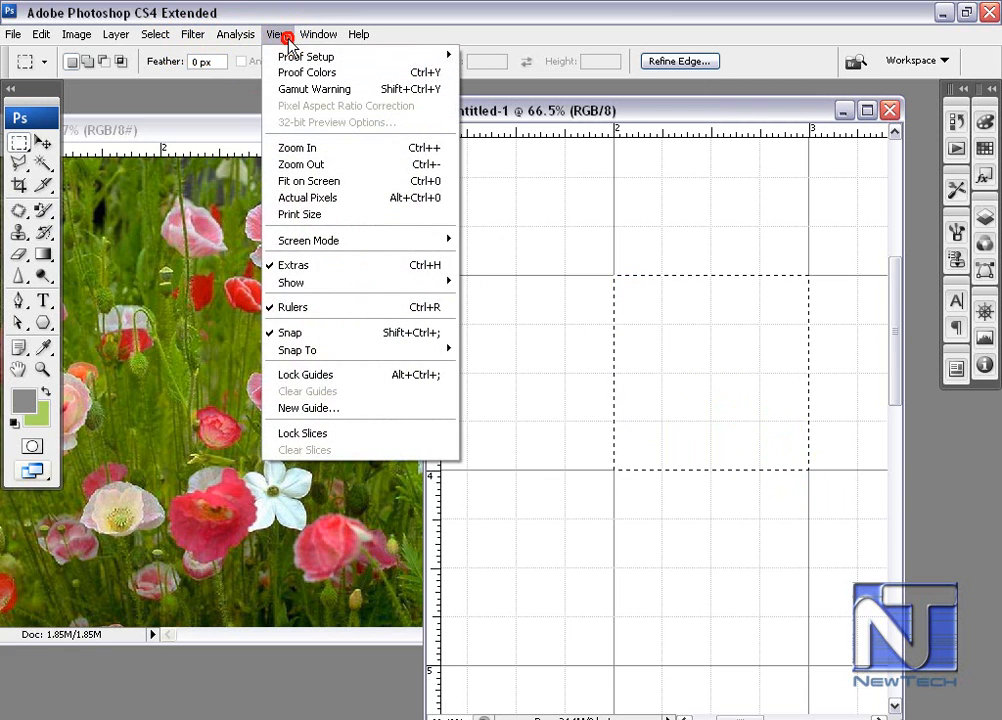
{"action": "left_click", "coordinate": [357, 345]}
{"action": "left_click", "coordinate": [597, 293]}
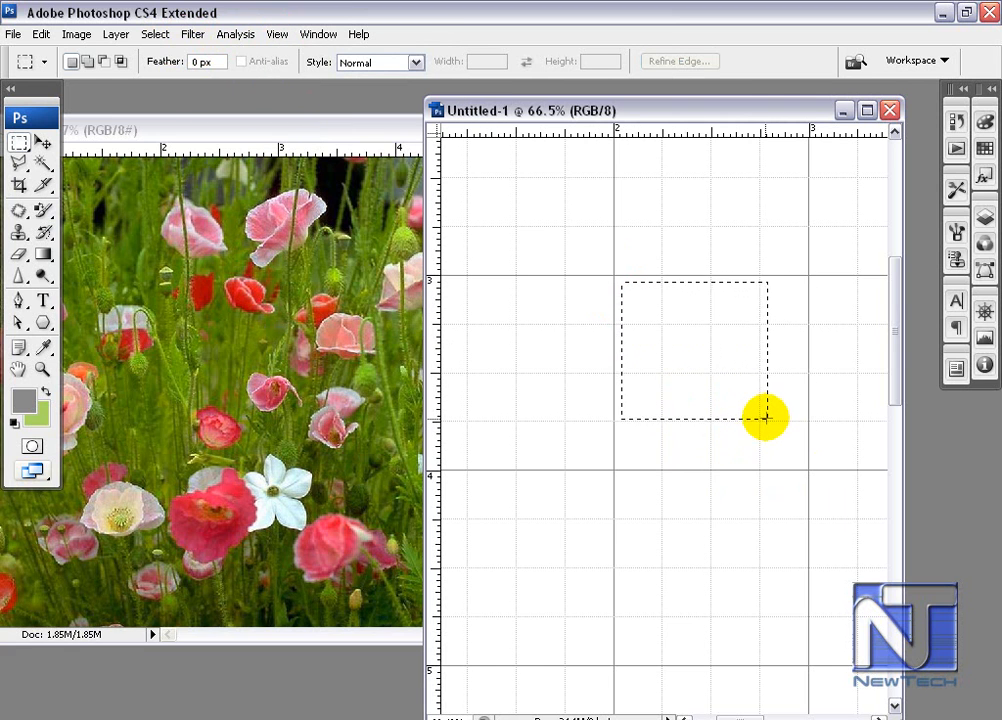
{"action": "left_click_drag", "start_coordinate": [769, 410], "coordinate": [769, 411]}
Turn Snap back on and hide the grid in Untitled-1.
{"action": "left_click", "coordinate": [273, 35]}
{"action": "left_click", "coordinate": [298, 333]}
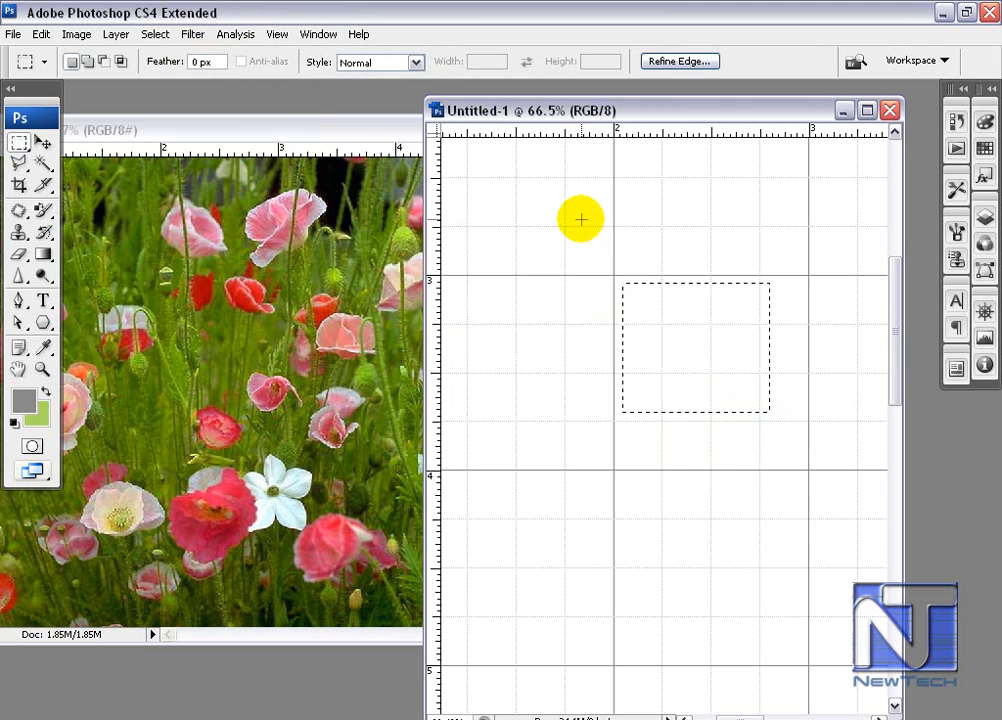
{"action": "left_click", "coordinate": [273, 34]}
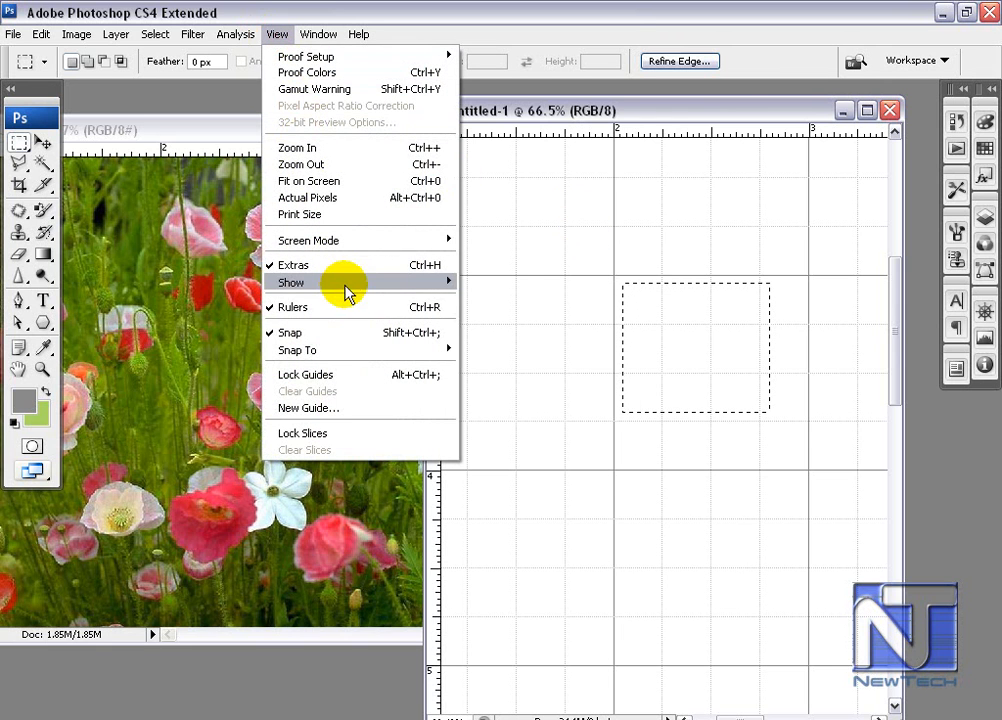
{"action": "mouse_move", "coordinate": [347, 283]}
{"action": "left_click", "coordinate": [506, 331]}
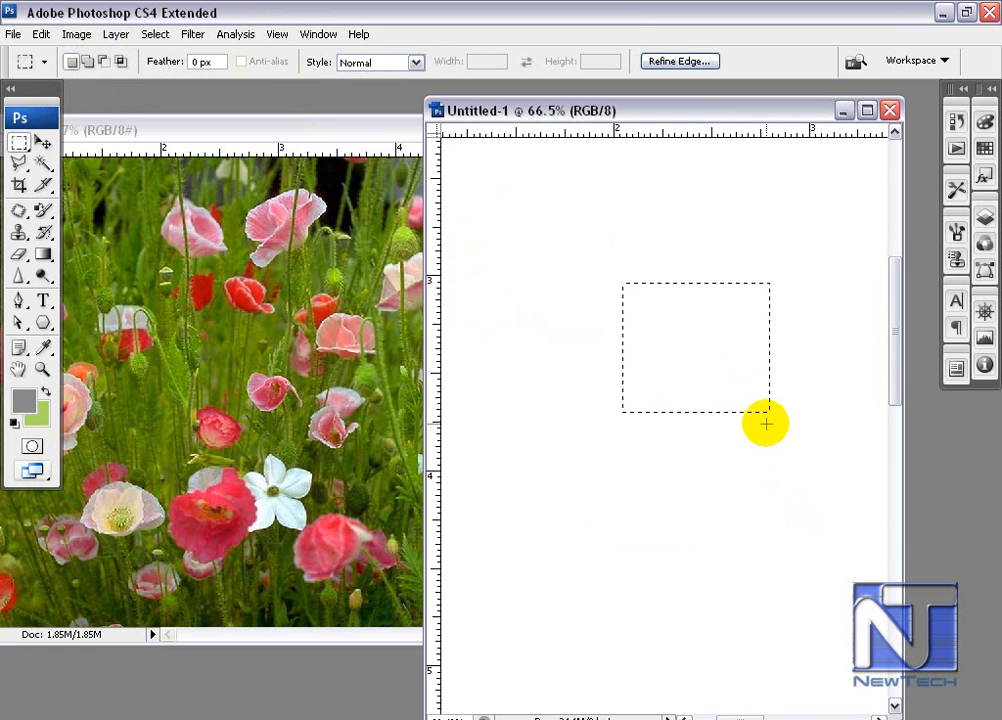
Add a second rectangle to the selection, overlapping the lower-right corner of the existing one.
{"action": "left_click_drag", "start_coordinate": [799, 487], "coordinate": [645, 377]}
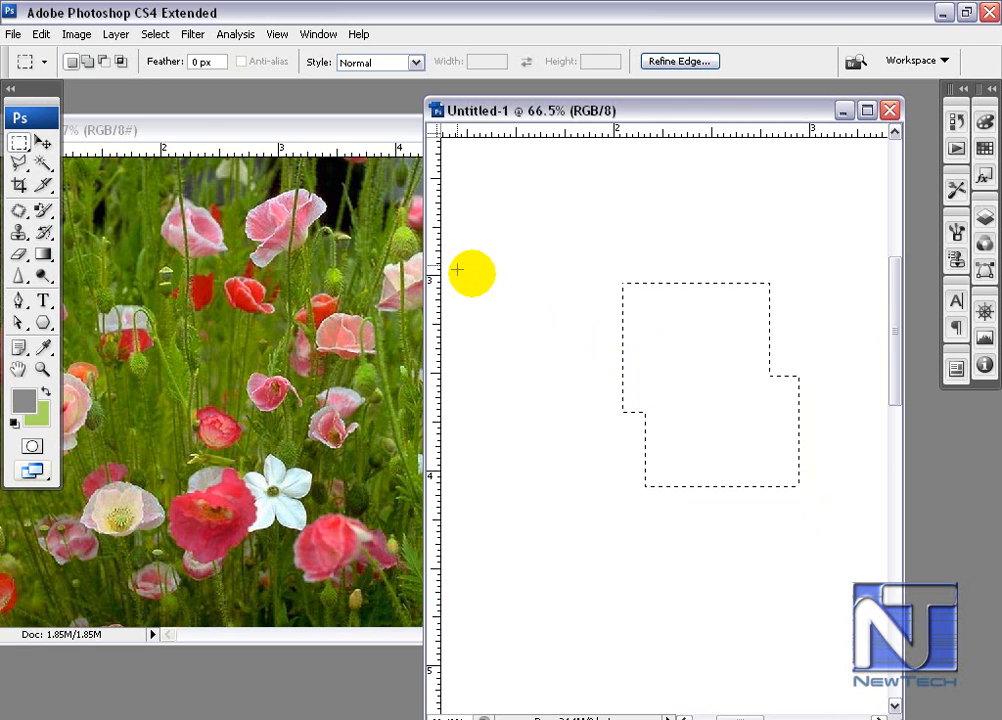
Subtract a rectangle from the selection's upper-right area, then intersect it with another rectangle to form an L shape.
{"action": "left_click", "coordinate": [103, 62]}
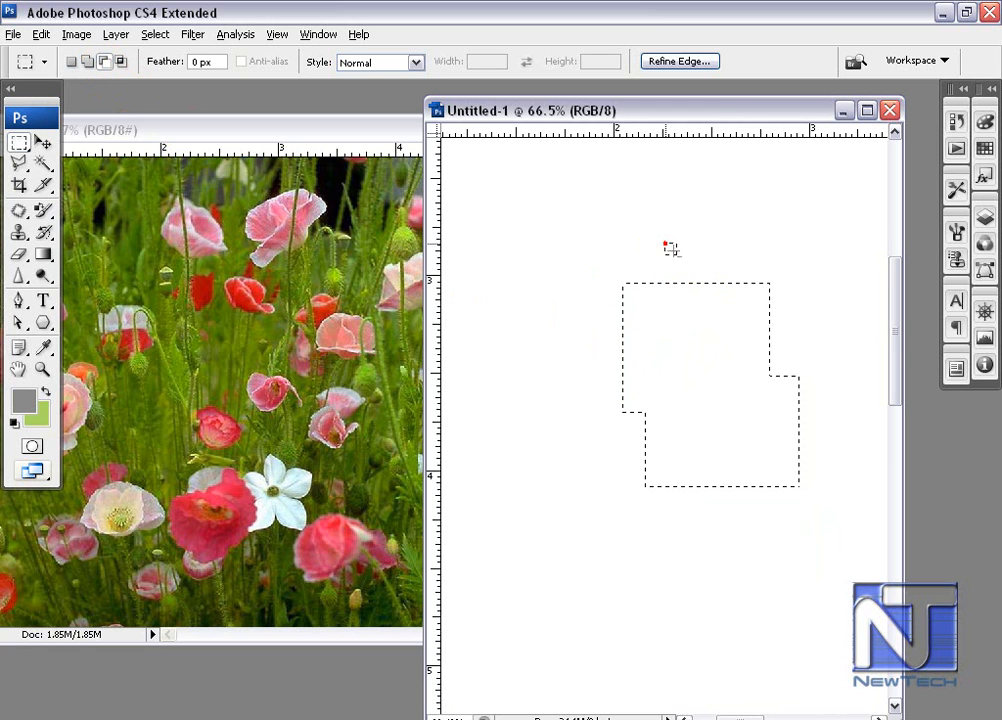
{"action": "left_click_drag", "start_coordinate": [787, 352], "coordinate": [791, 354]}
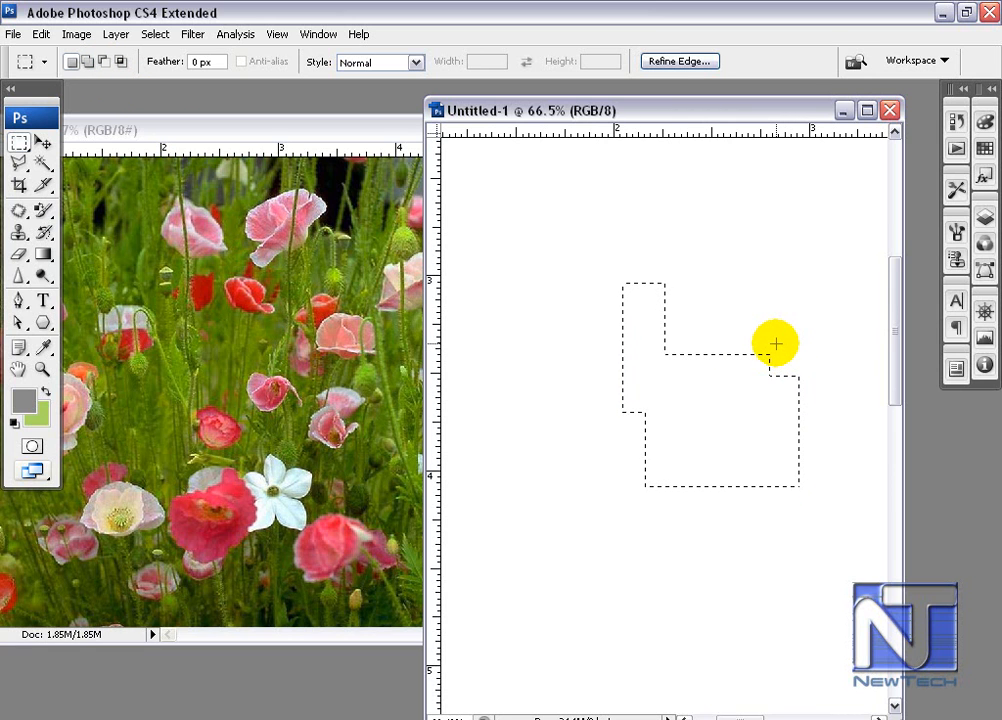
{"action": "left_click", "coordinate": [121, 63]}
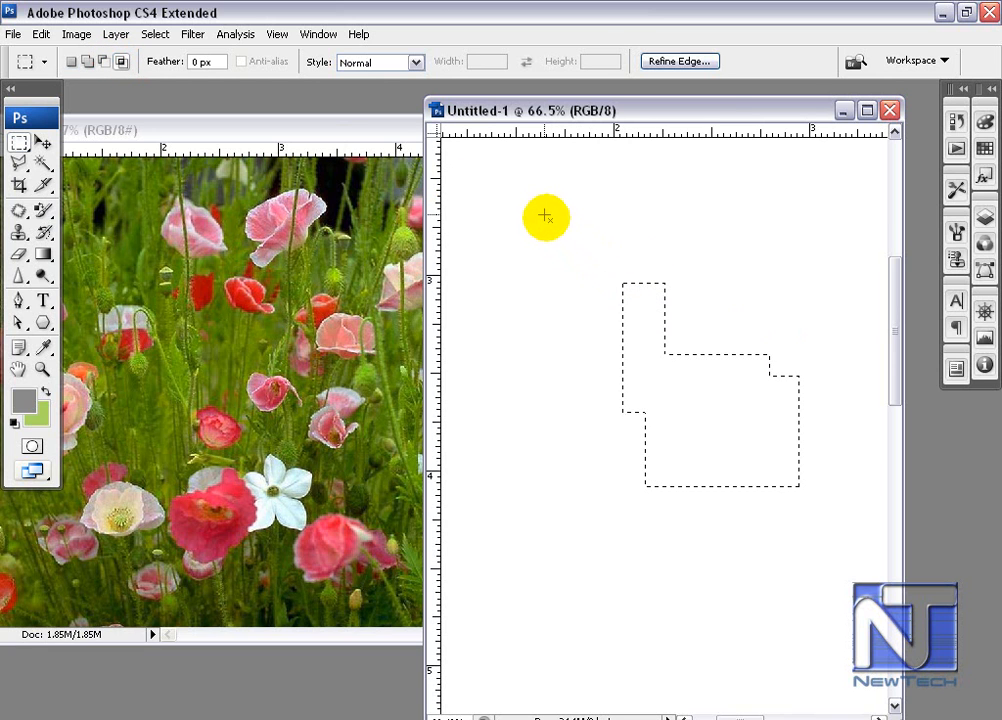
{"action": "left_click_drag", "start_coordinate": [622, 290], "coordinate": [766, 410]}
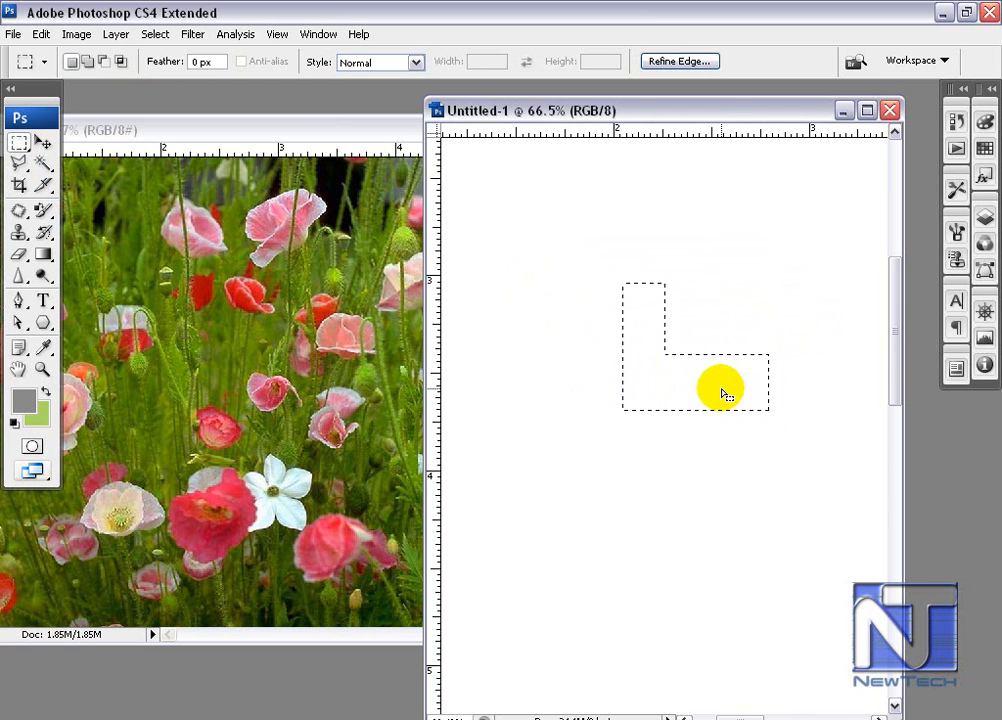
Move the L-shaped selection outline from Untitled-1 onto NATFL092.JPG and bring the flower image fully into view.
{"action": "left_click_drag", "start_coordinate": [722, 394], "coordinate": [350, 390]}
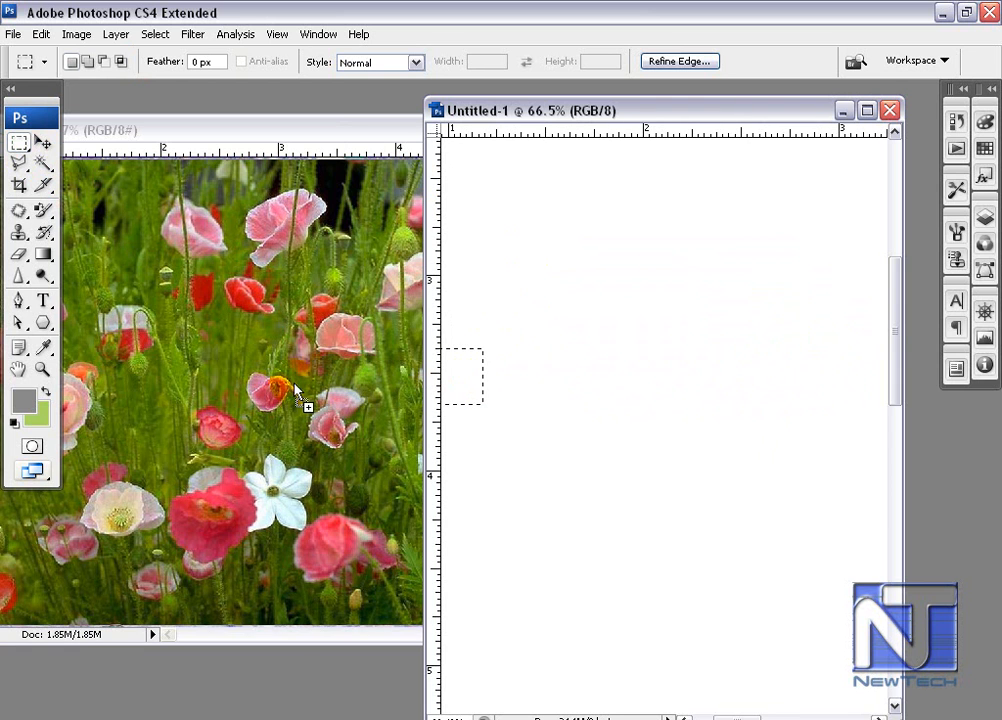
{"action": "left_click_drag", "start_coordinate": [250, 390], "coordinate": [250, 390]}
{"action": "left_click_drag", "start_coordinate": [253, 134], "coordinate": [602, 140]}
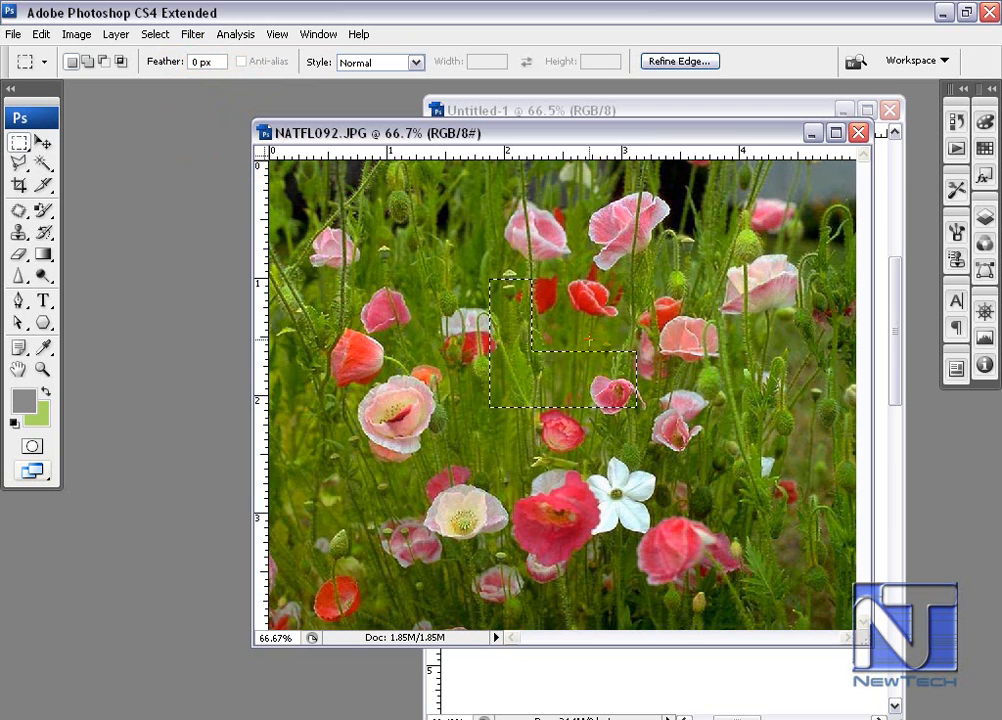
Feather the L-shaped selection in the flower image with a radius of 10 pixels.
{"action": "right_click", "coordinate": [553, 396]}
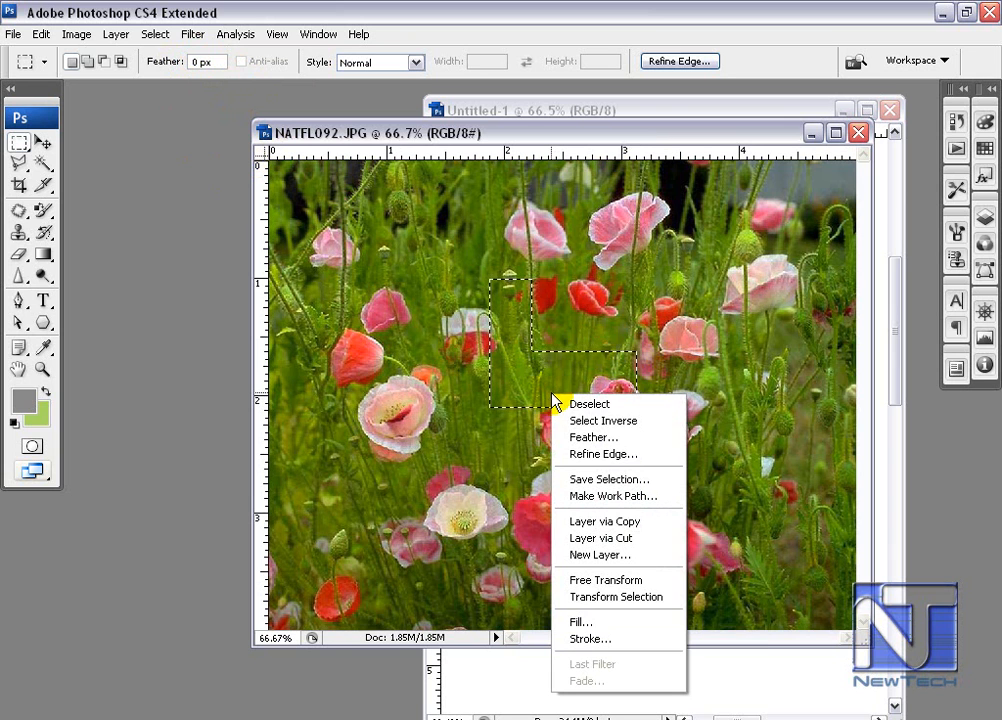
{"action": "left_click", "coordinate": [591, 439]}
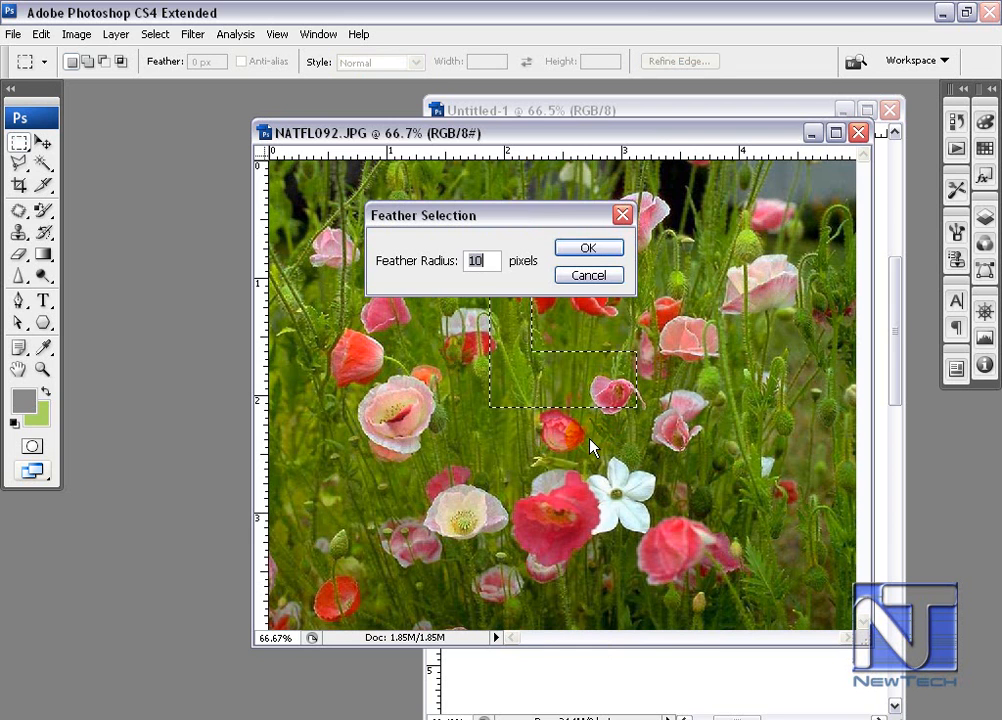
{"action": "left_click_drag", "start_coordinate": [537, 218], "coordinate": [569, 184]}
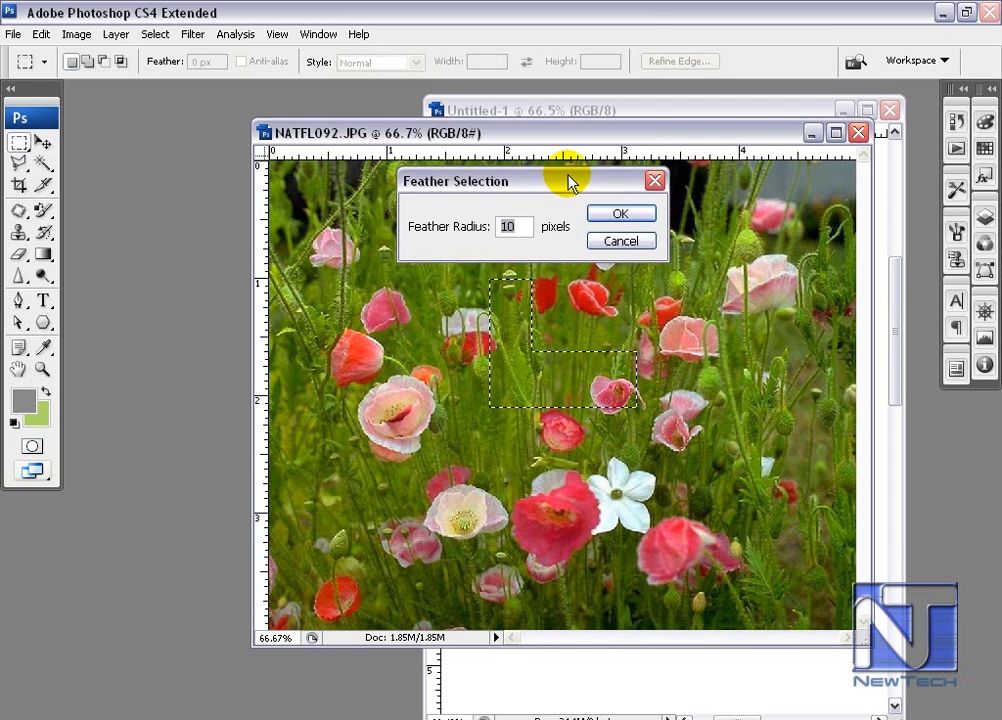
{"action": "left_click", "coordinate": [603, 220]}
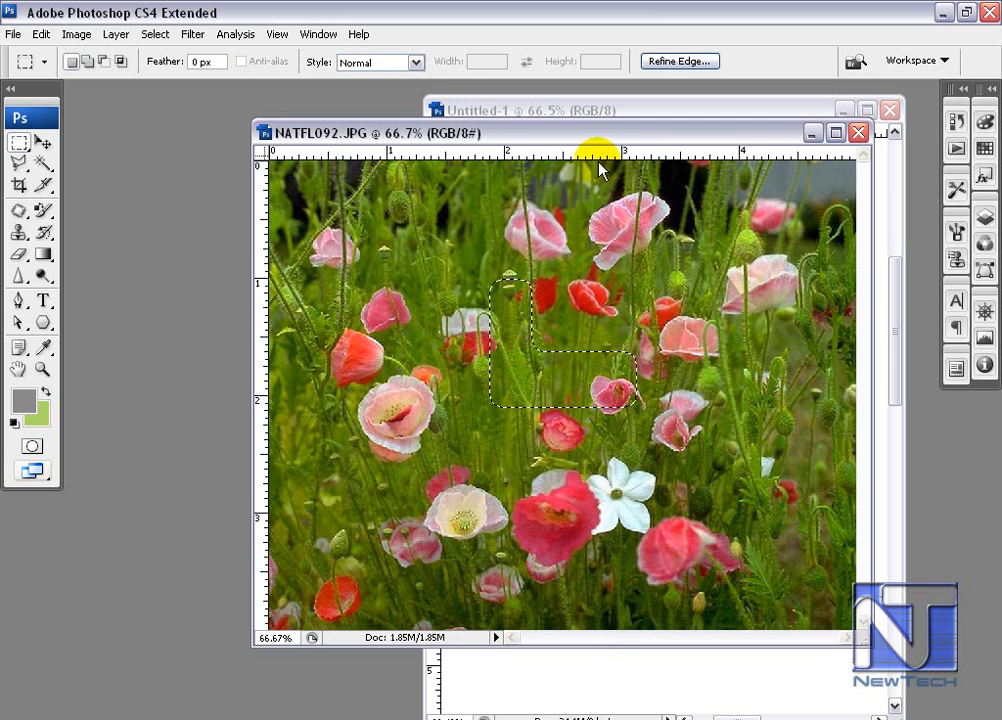
Copy the feathered L-shaped flower area into Untitled-1 with the Move tool.
{"action": "left_click_drag", "start_coordinate": [608, 125], "coordinate": [228, 125]}
{"action": "key", "text": "v"}
{"action": "left_click_drag", "start_coordinate": [212, 385], "coordinate": [636, 378]}
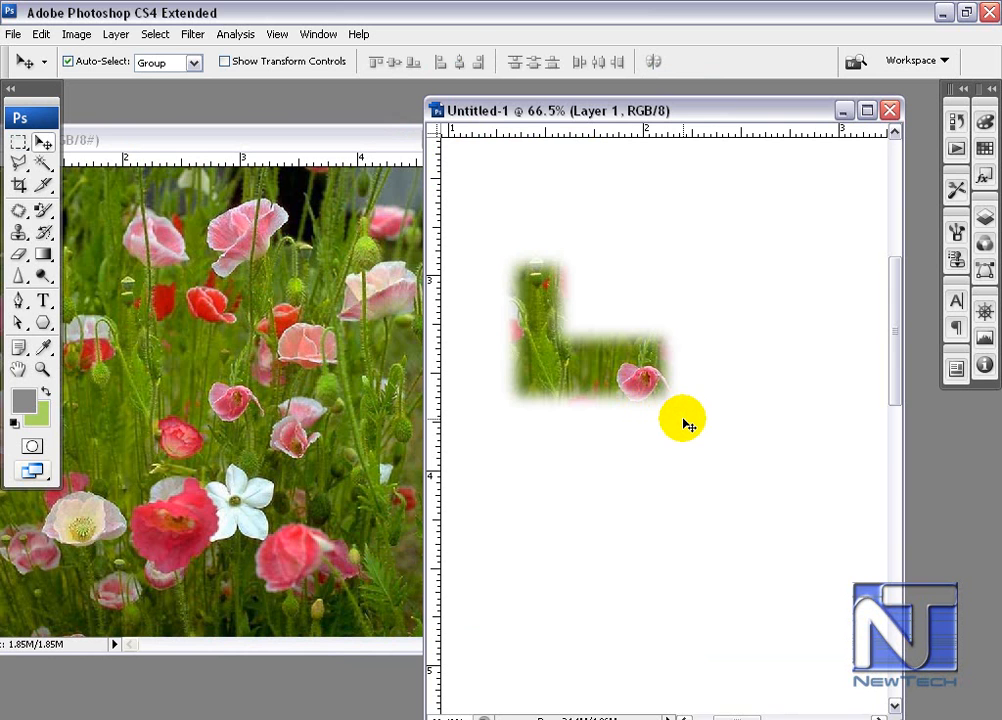
Remove the feathering from the flower image's L-shaped selection and copy the hard-edged area into Untitled-1 below the feathered piece.
{"action": "left_click", "coordinate": [289, 141]}
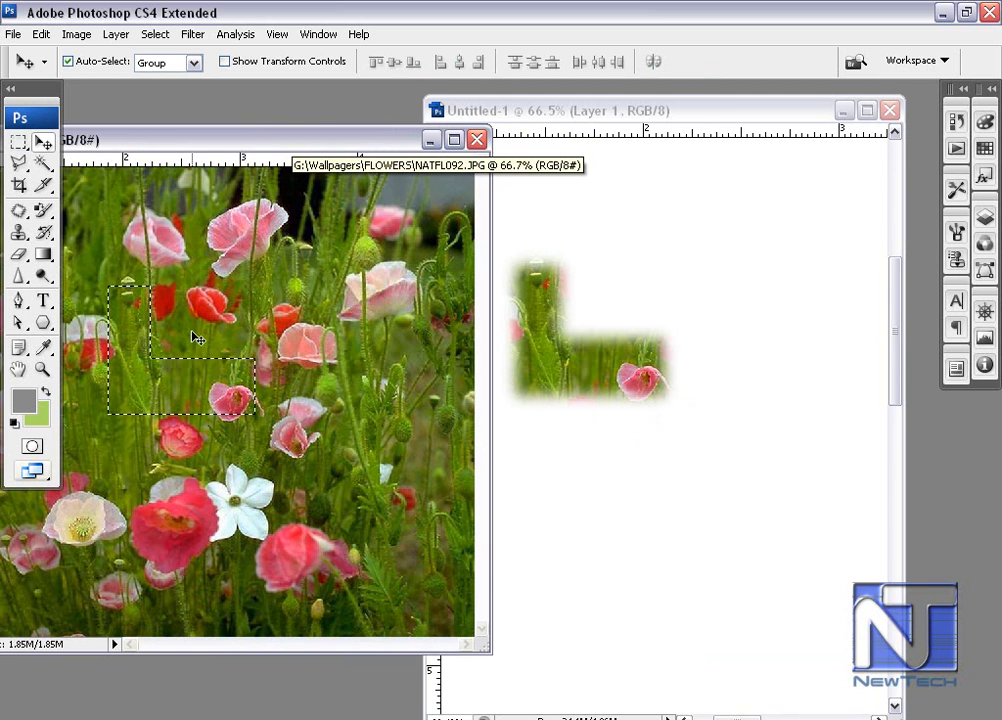
{"action": "left_click_drag", "start_coordinate": [203, 391], "coordinate": [567, 530]}
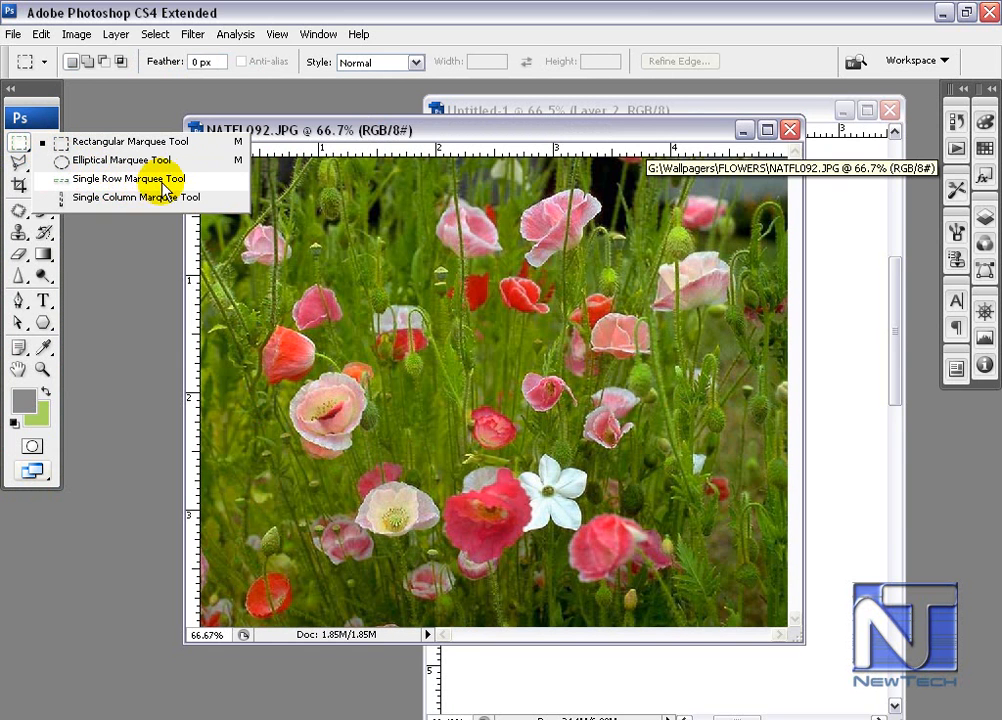
Use the Single Row Marquee to delete a pixel row through the upper pink flowers and select another row across the red poppy.
{"action": "left_click", "coordinate": [150, 197]}
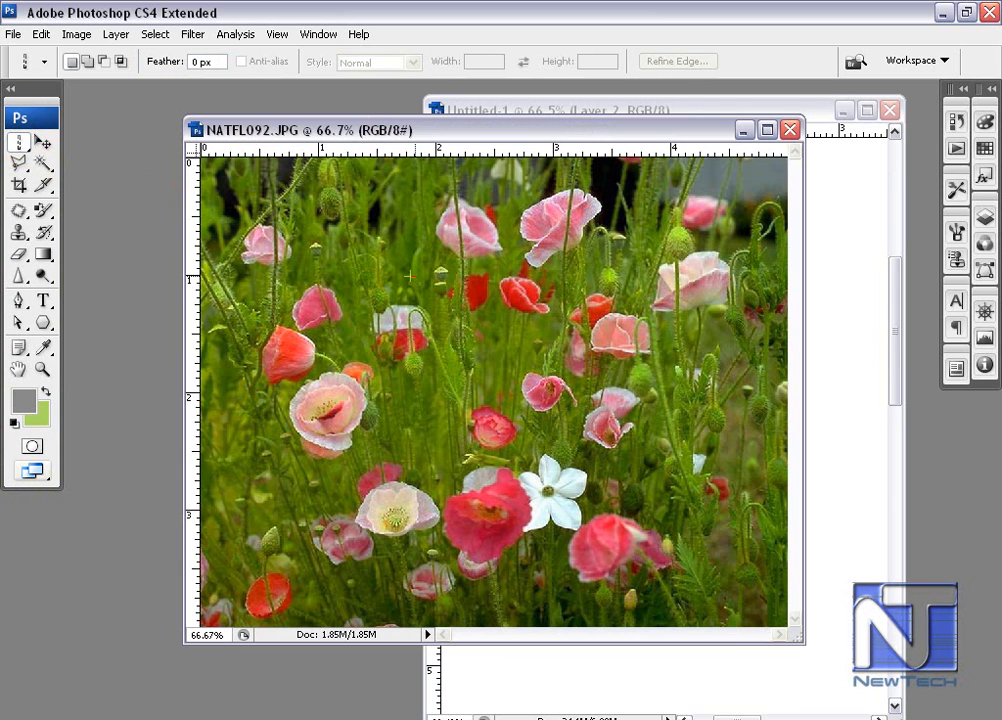
{"action": "left_click", "coordinate": [17, 146]}
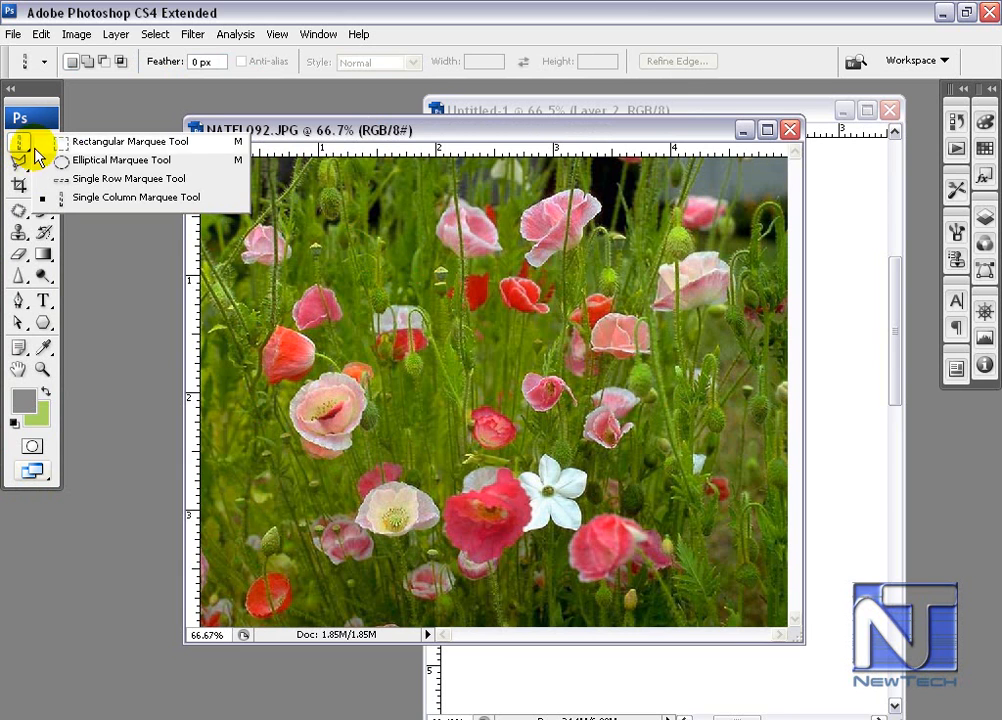
{"action": "left_click", "coordinate": [83, 180]}
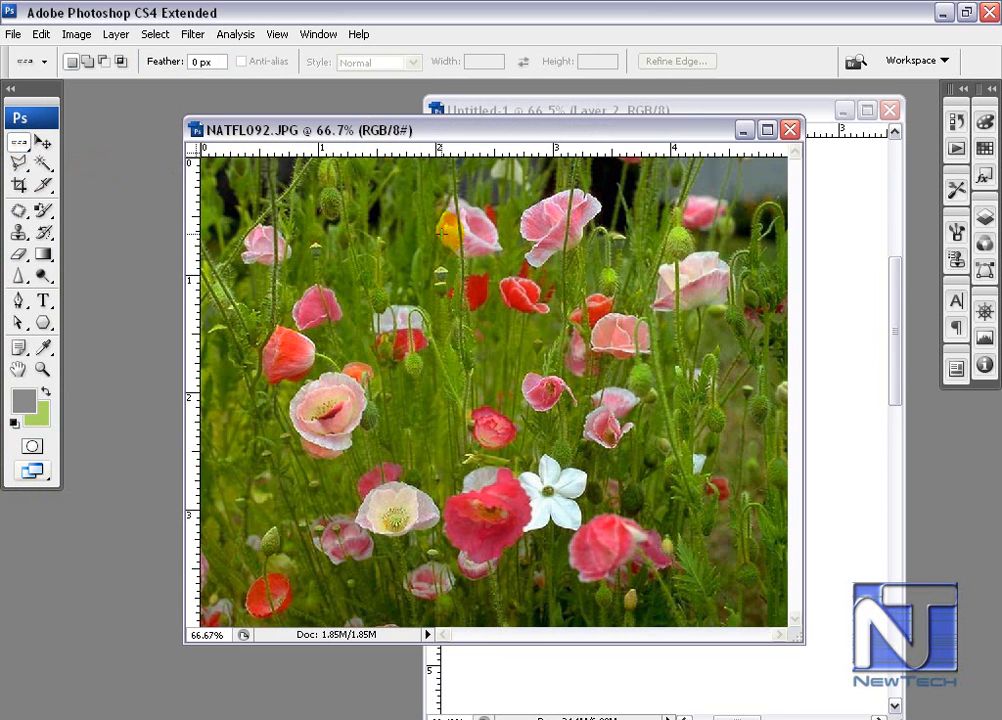
{"action": "left_click", "coordinate": [452, 238]}
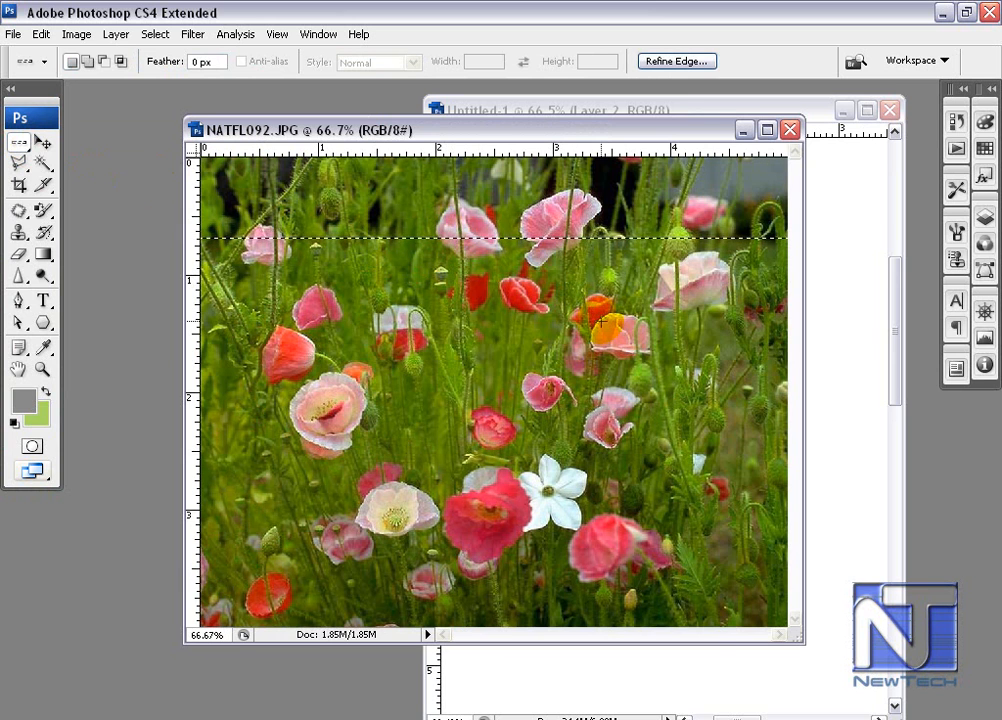
{"action": "key", "text": "Delete"}
{"action": "left_click", "coordinate": [509, 353]}
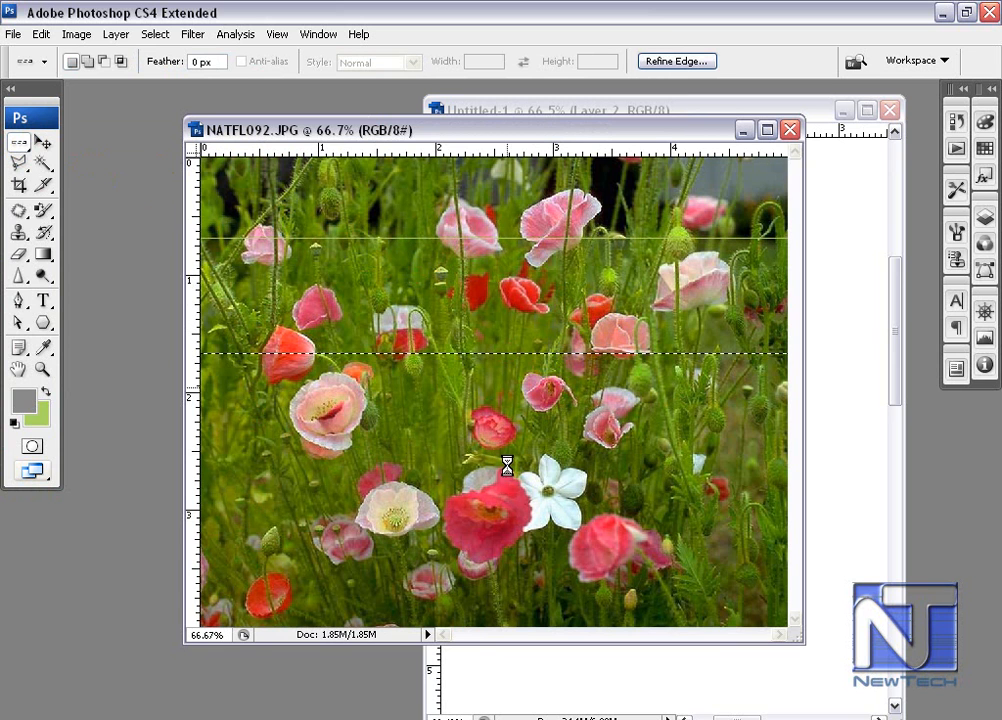